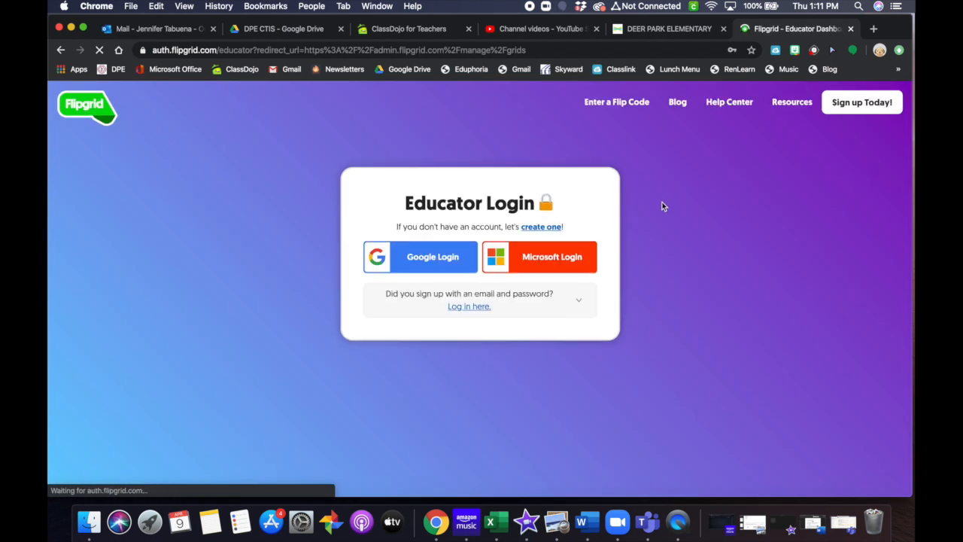
Step: Sign in with a Microsoft account, then go from My Activity back to My Grids
click(523, 265)
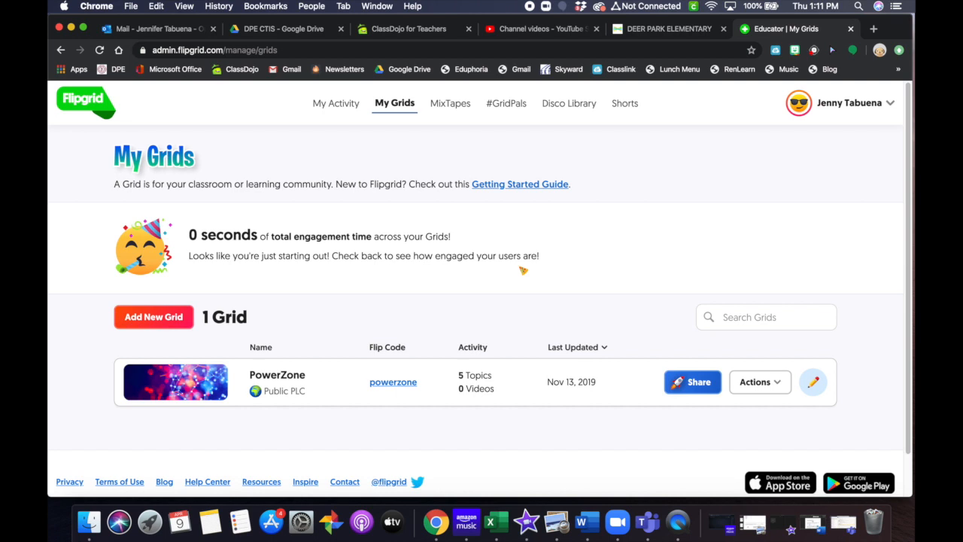
click(324, 101)
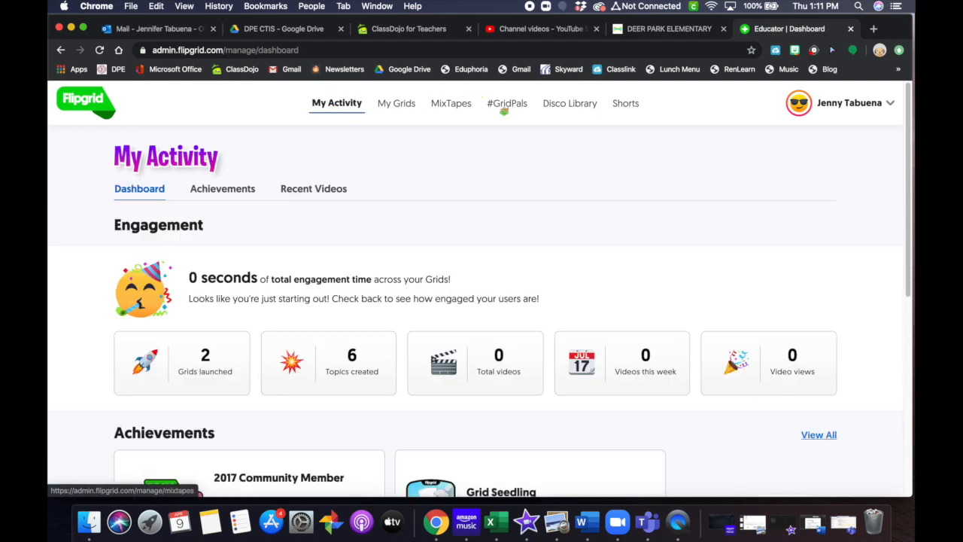
click(397, 103)
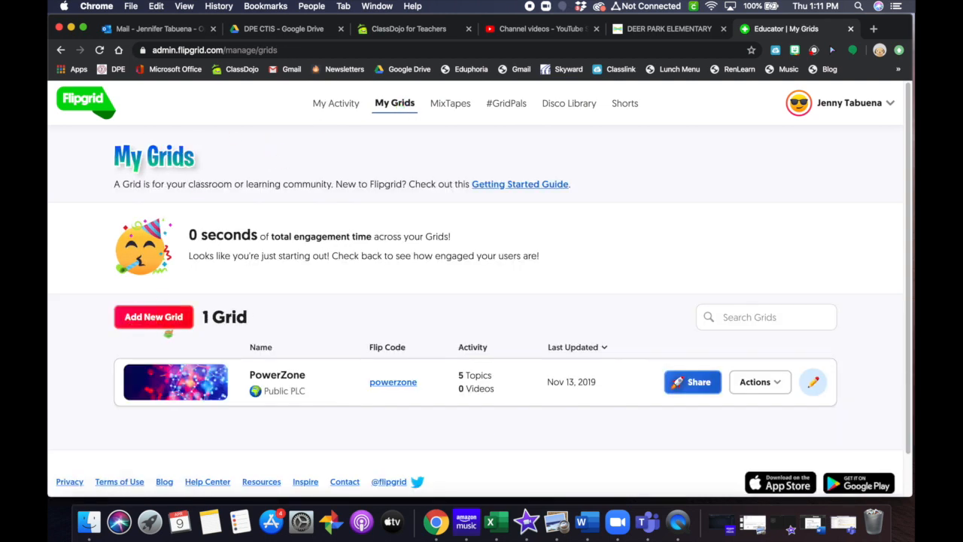
Step: Add a new grid and enter 'Practice' as its name in the Let's Make a Grid dialog
click(168, 330)
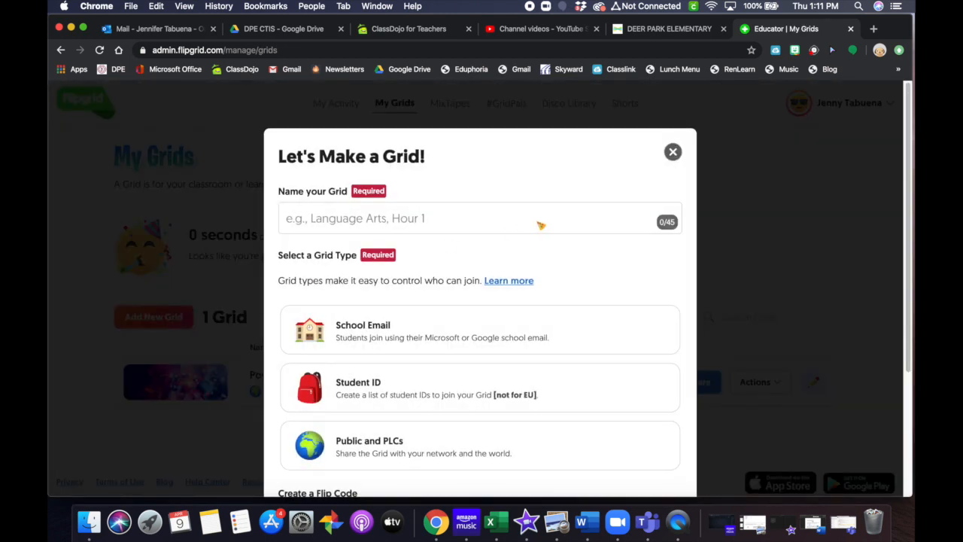
scroll(602, 293, down, 1)
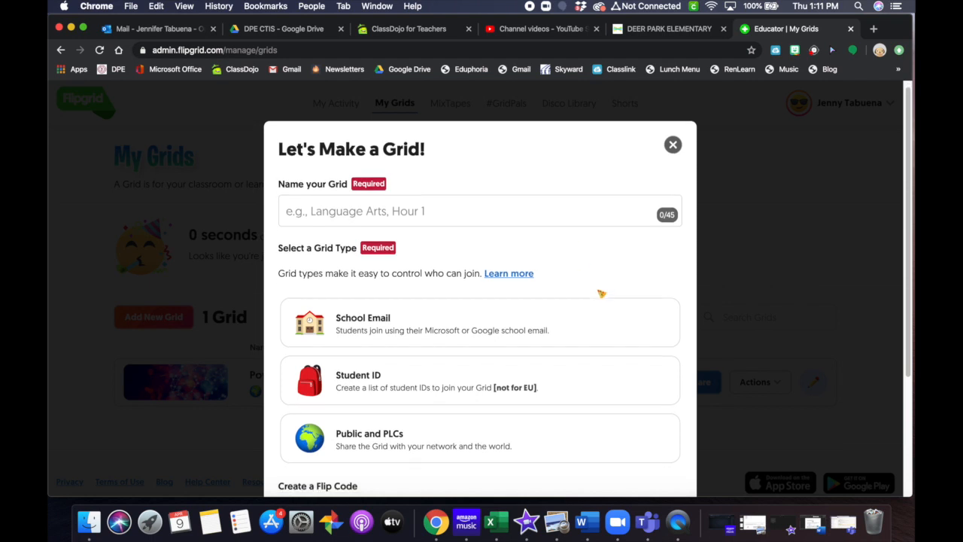
click(338, 215)
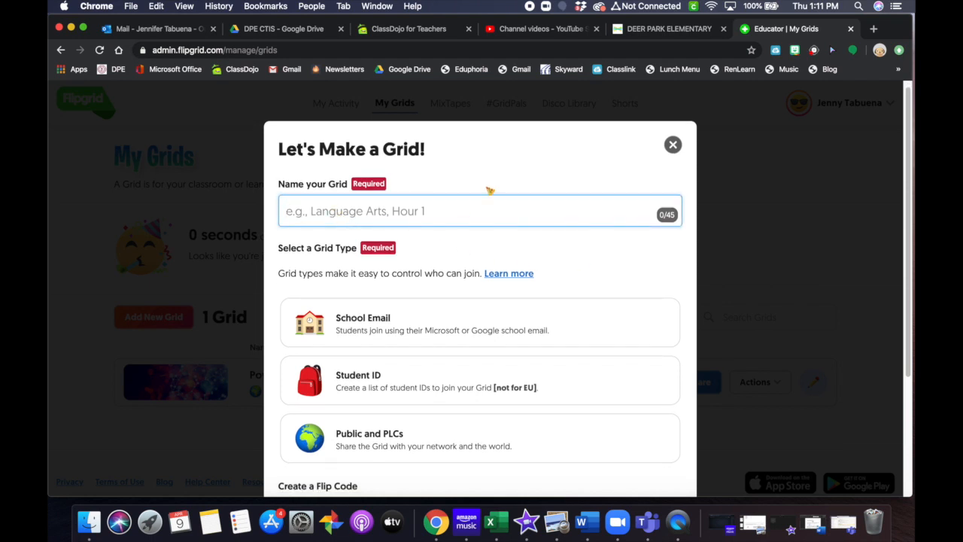
text(Practice)
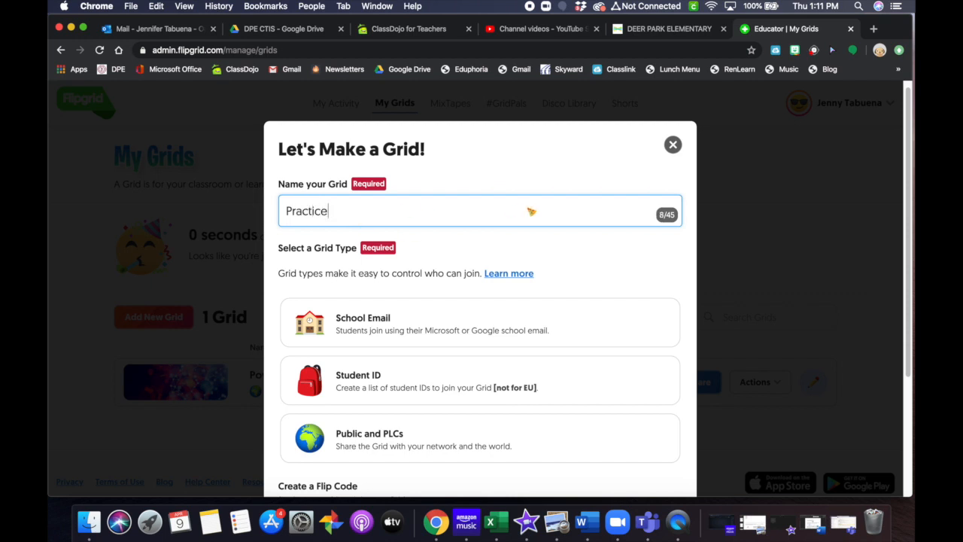
scroll(597, 256, down, 1)
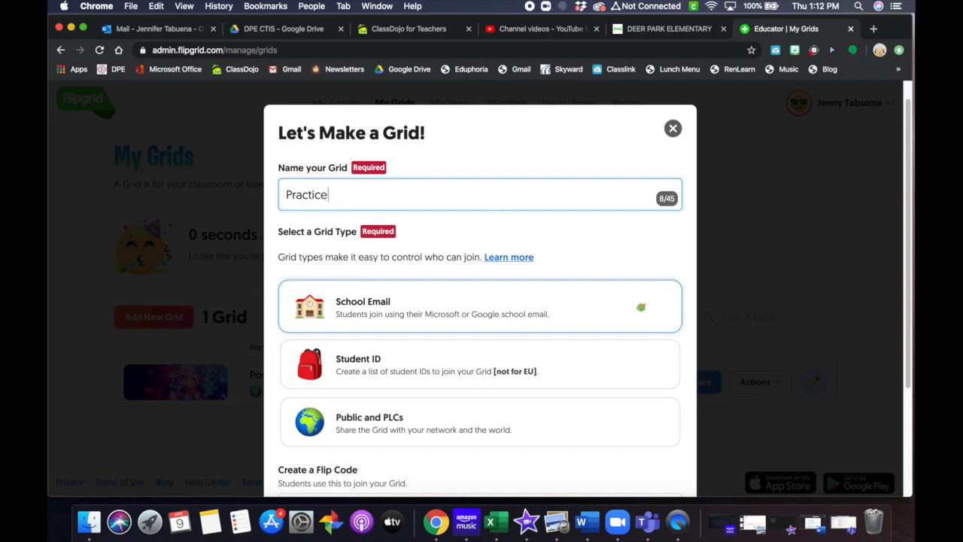
scroll(641, 307, down, 1)
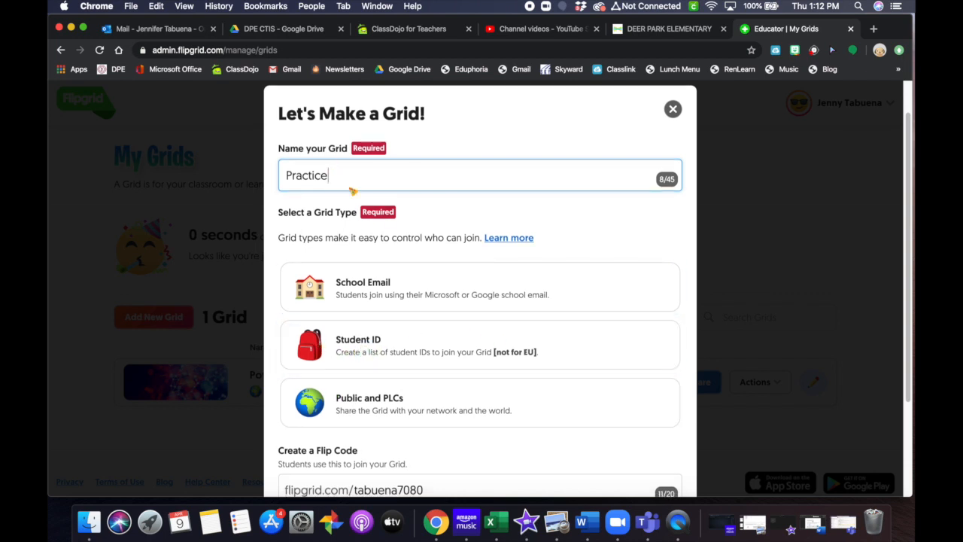
scroll(506, 314, down, 1)
scroll(507, 314, down, 2)
Step: Choose the Student ID grid type, keep the suggested Flip Code unchanged, and continue
click(380, 330)
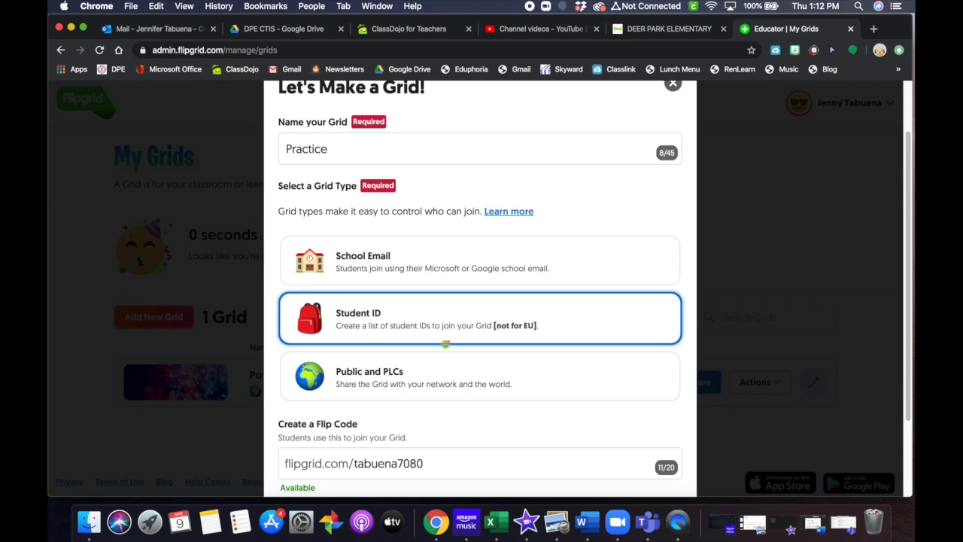
scroll(593, 380, down, 5)
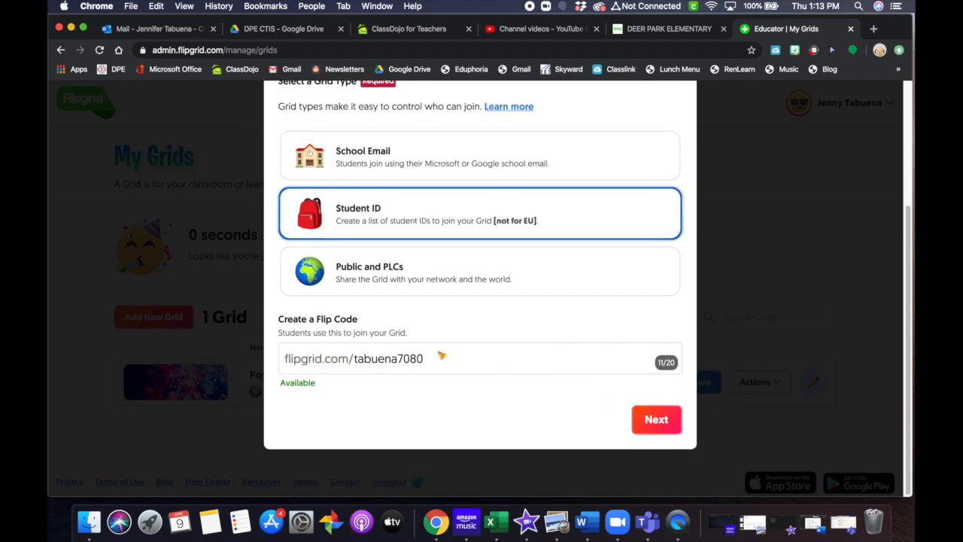
click(441, 360)
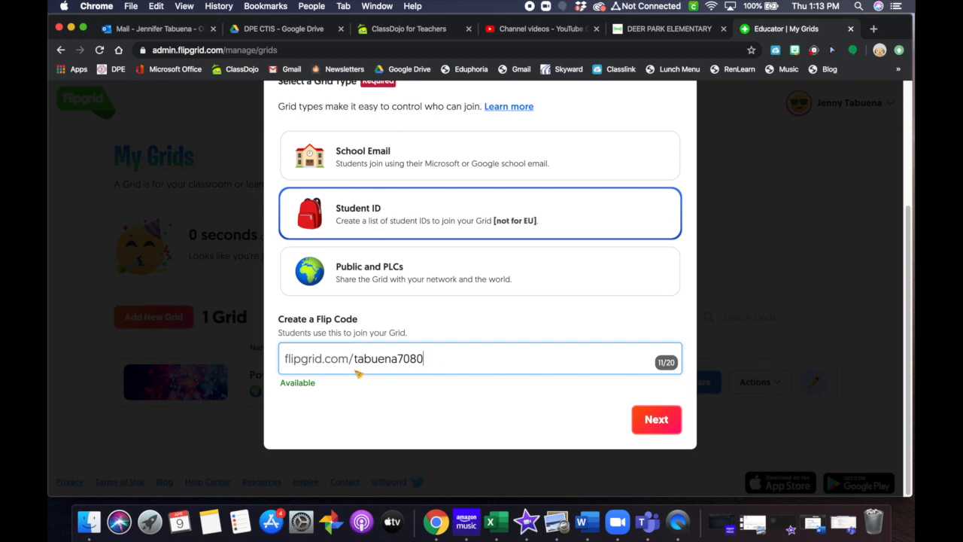
drag(439, 361, 399, 363)
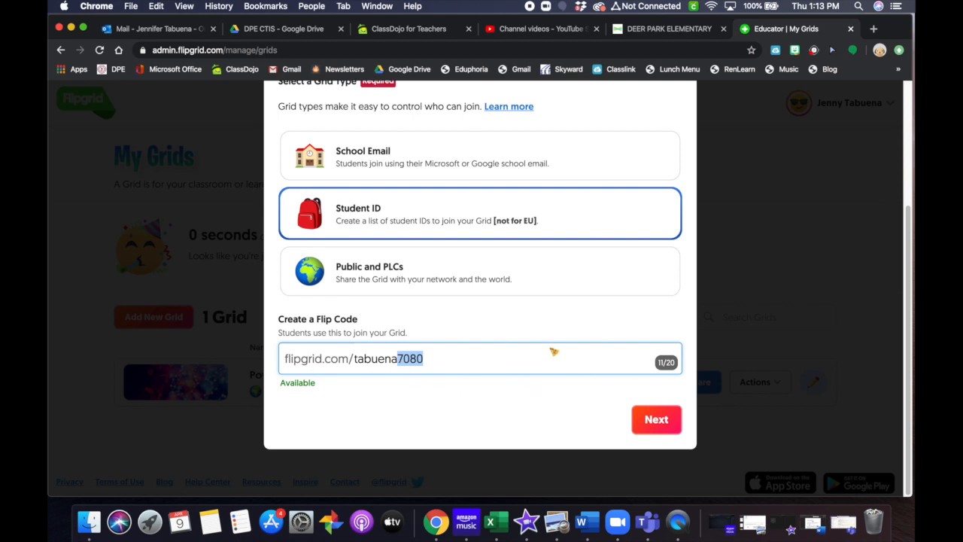
click(475, 366)
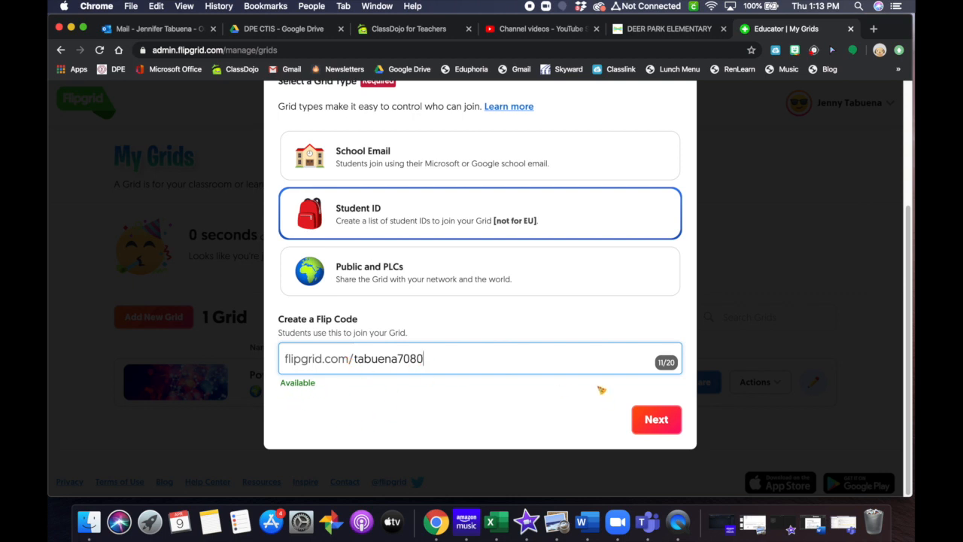
click(656, 422)
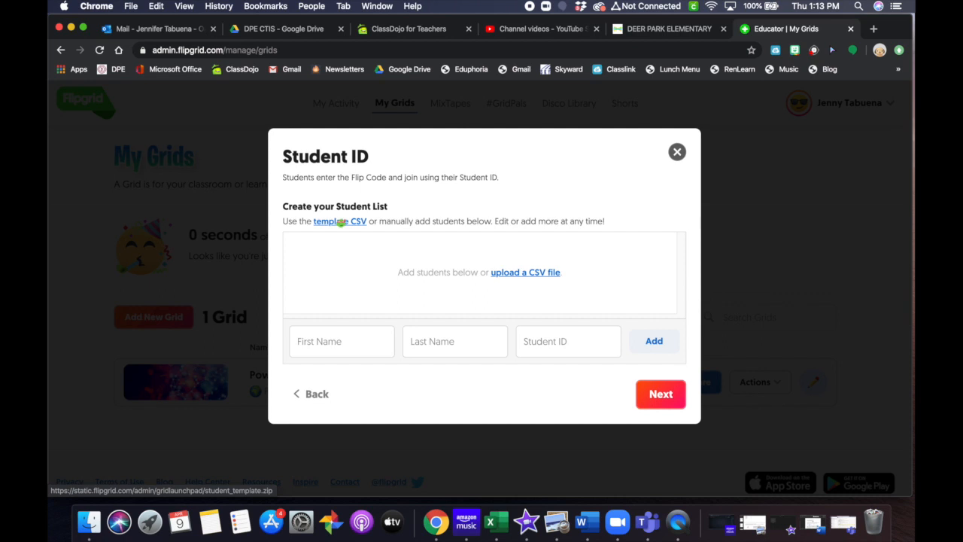
Step: Enter the test student's first name, last name and student ID
click(337, 344)
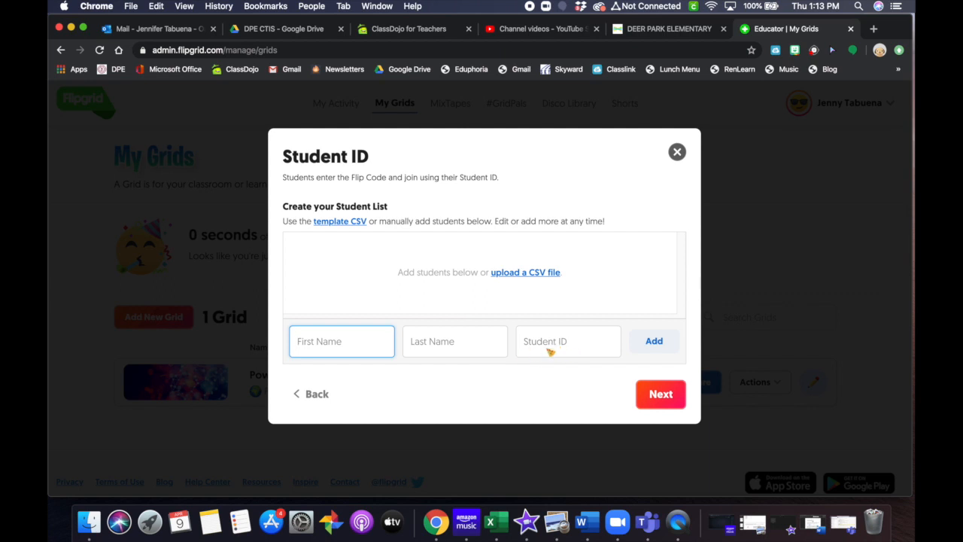
text(Hello)
click(462, 349)
text(There)
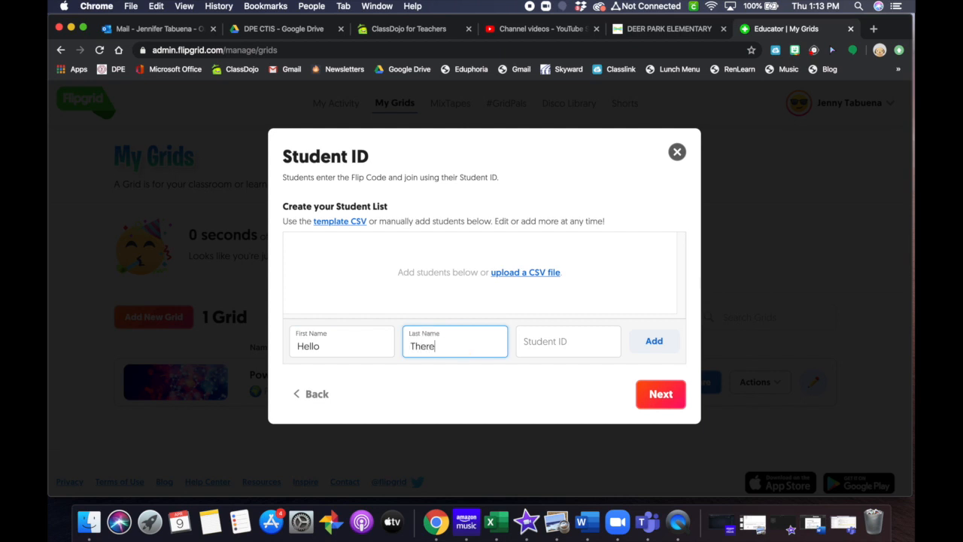
click(541, 350)
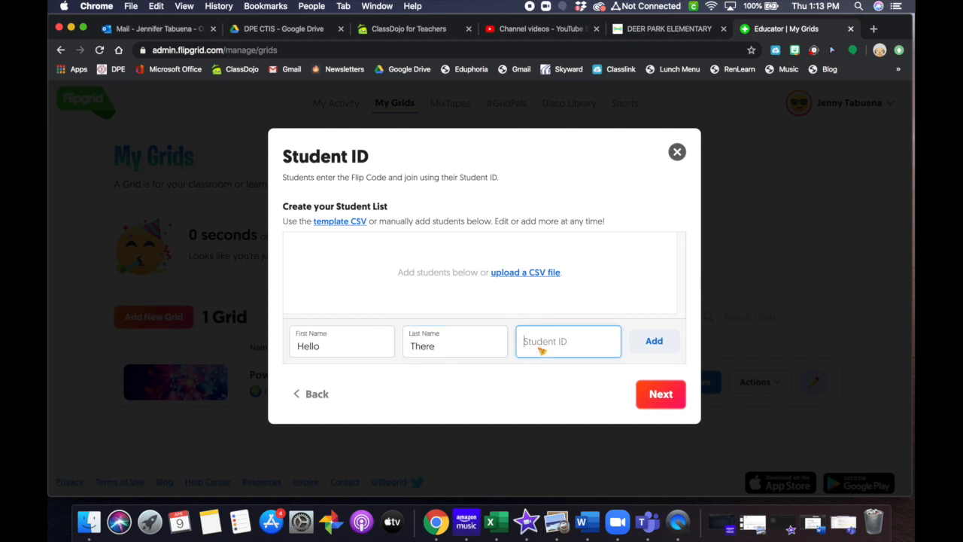
text(th311456)
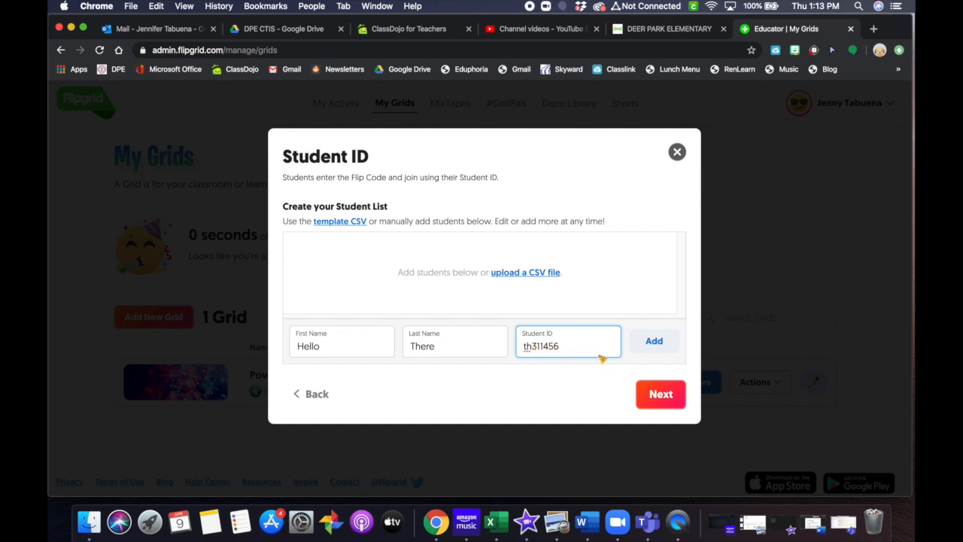
Step: Re-enter the student ID, add the student, and create the student list for review
drag(590, 350, 526, 355)
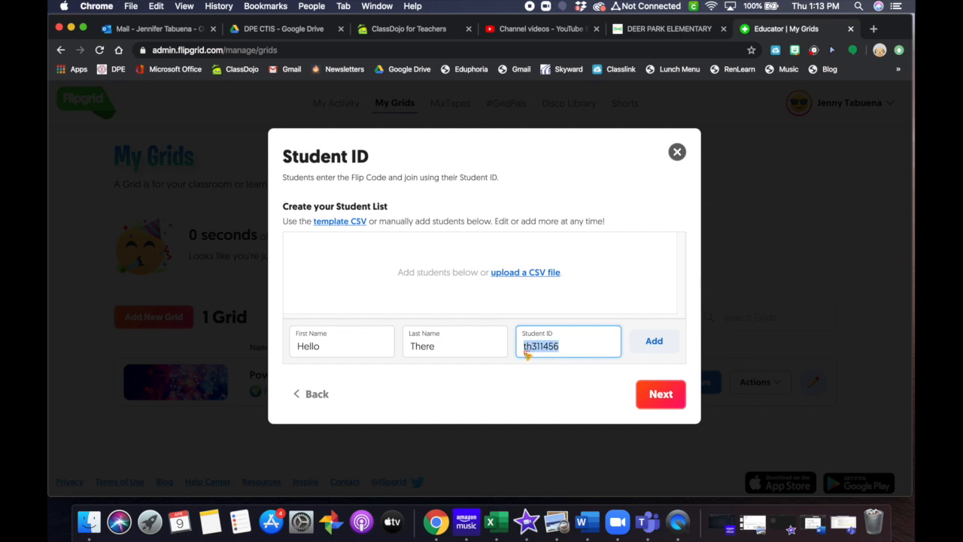
text(hellothere)
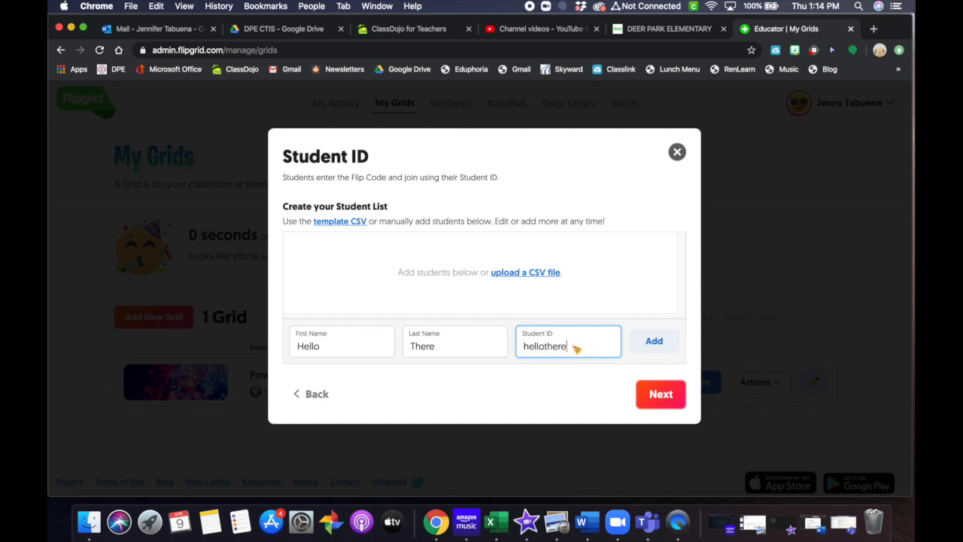
drag(570, 349, 498, 346)
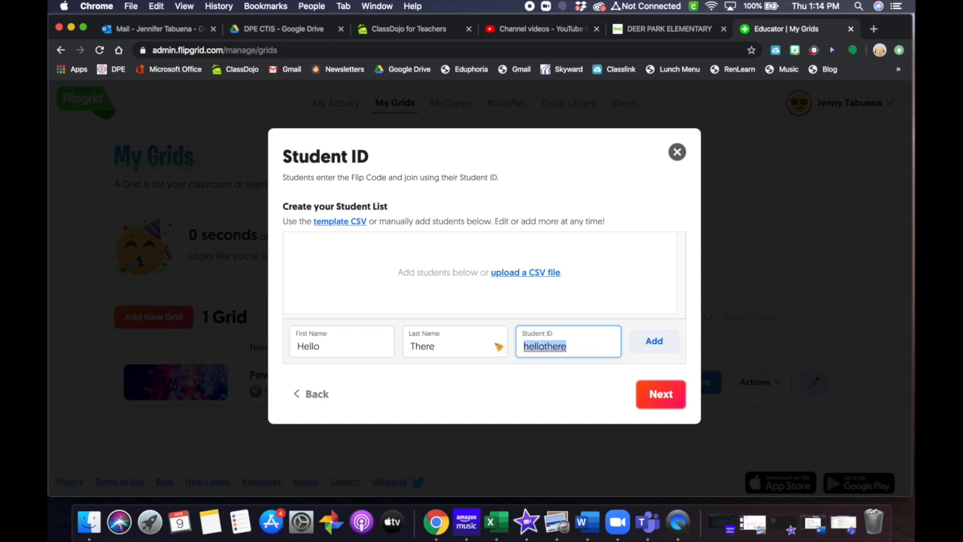
text(th311456)
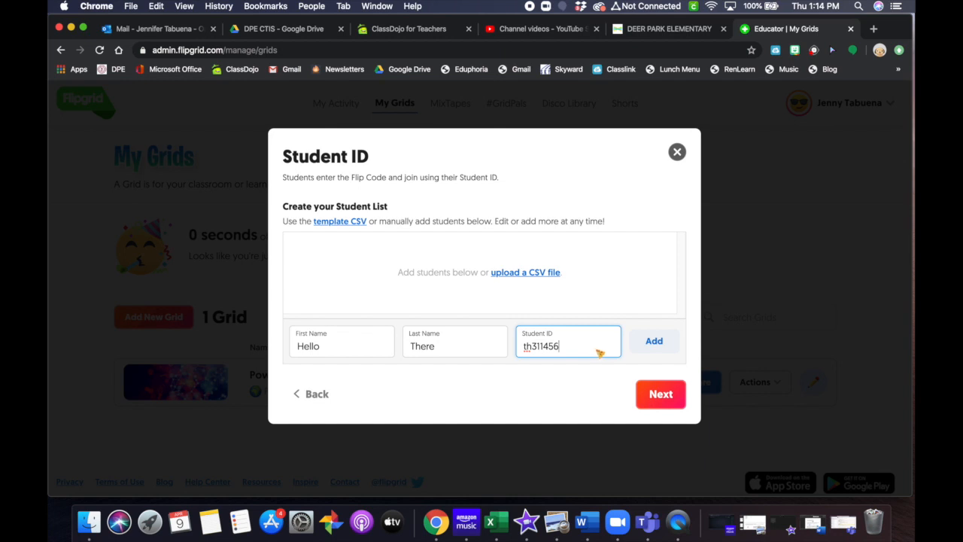
click(653, 343)
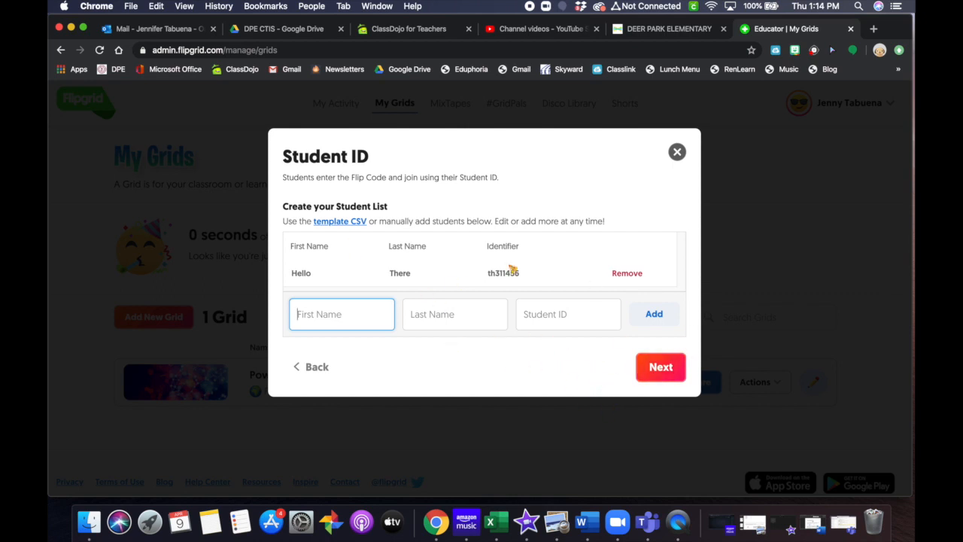
click(669, 376)
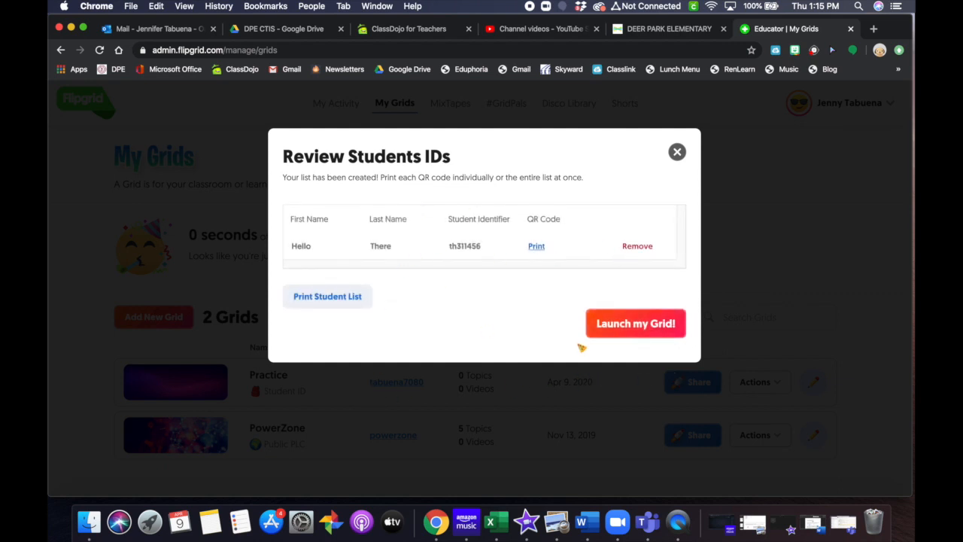
Step: Launch the Practice grid from the Review Students IDs step
click(638, 325)
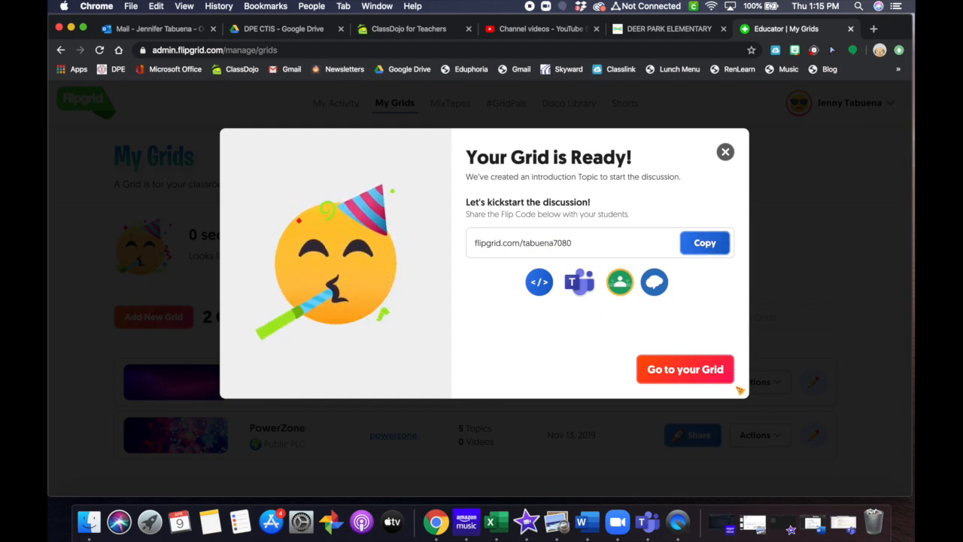
Step: Open the Practice grid's details and choose Edit Grid from its Actions menu
click(667, 379)
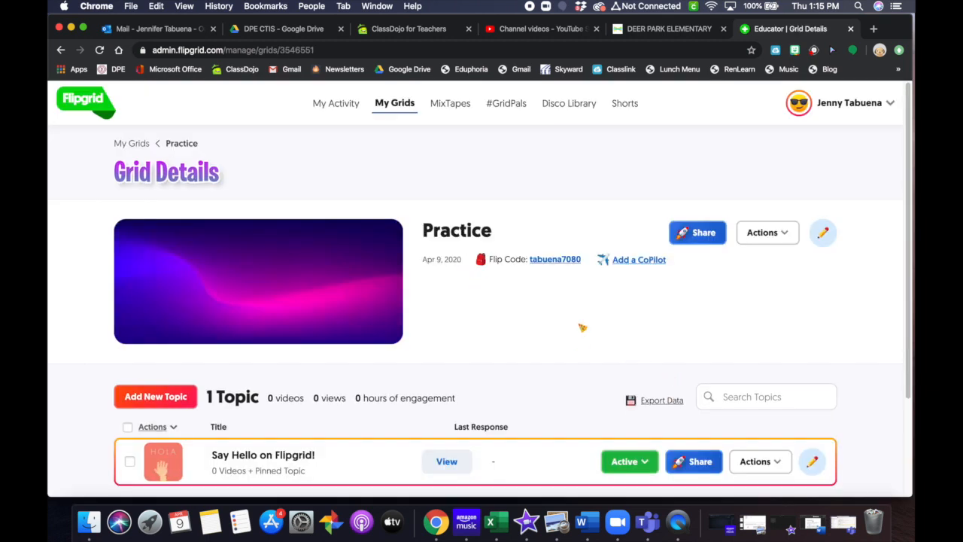
scroll(576, 320, down, 2)
scroll(564, 315, down, 1)
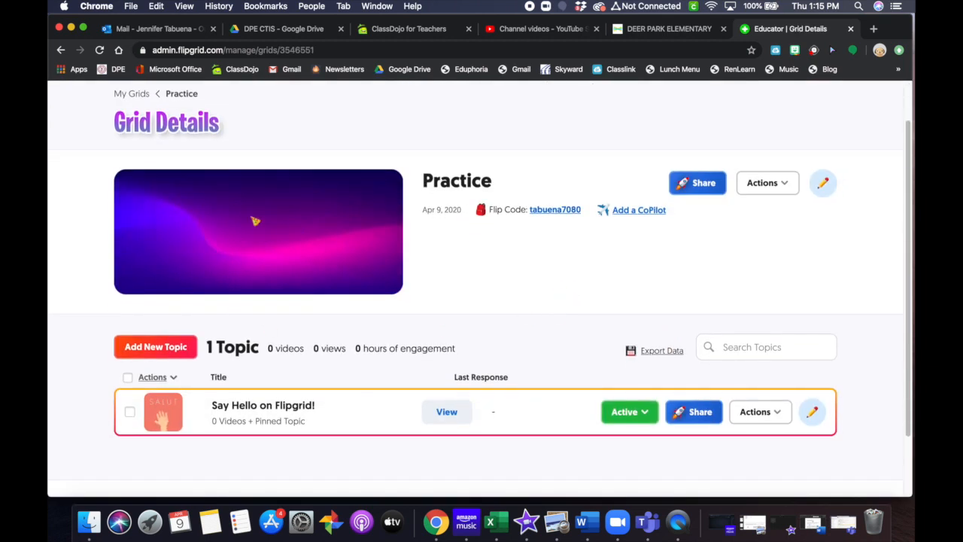
click(777, 190)
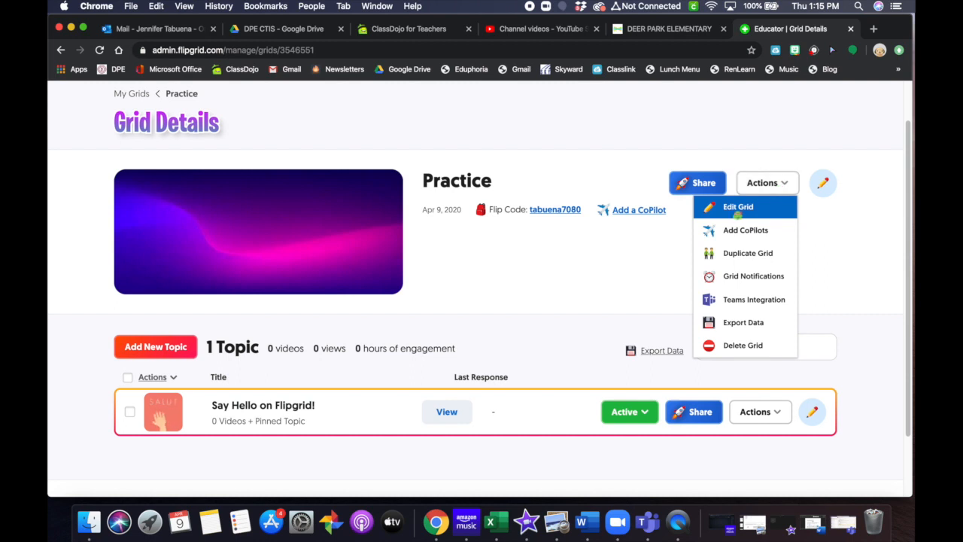
click(822, 187)
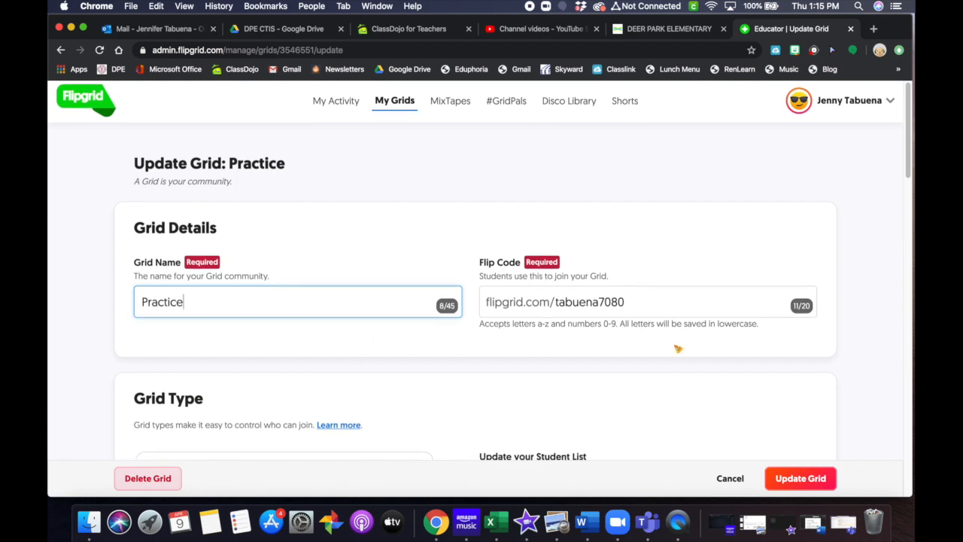
Step: Scroll down to Features and show the Notifications frequency choices
scroll(663, 344, down, 3)
scroll(625, 350, down, 3)
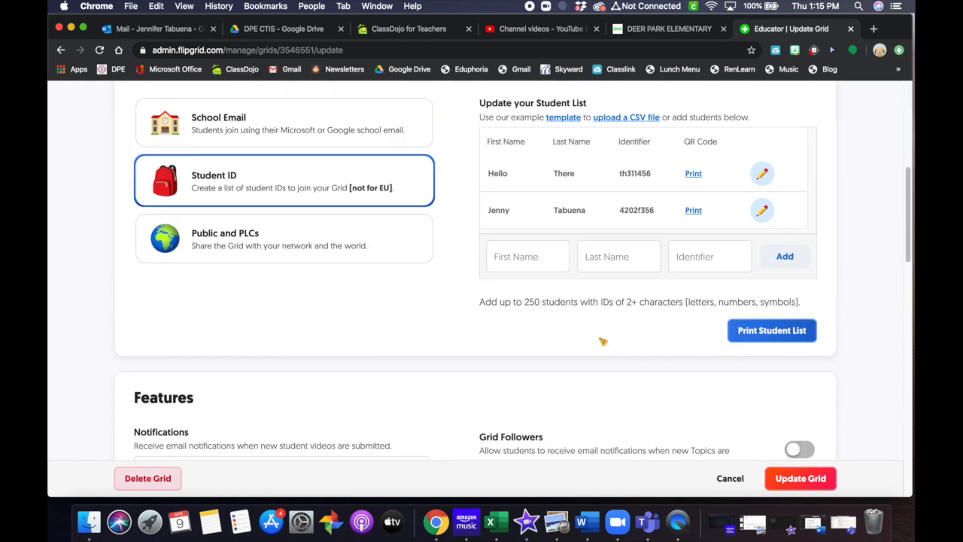
scroll(581, 295, down, 4)
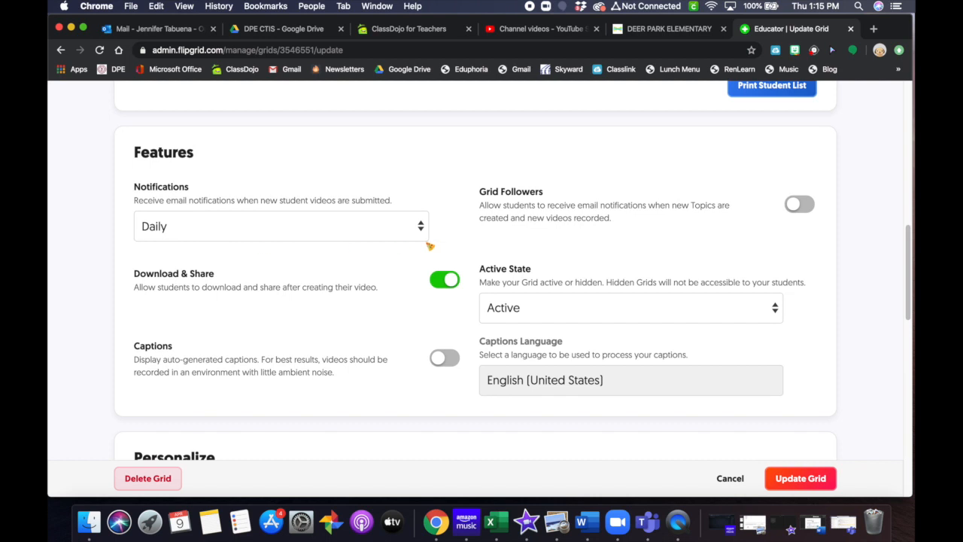
click(426, 231)
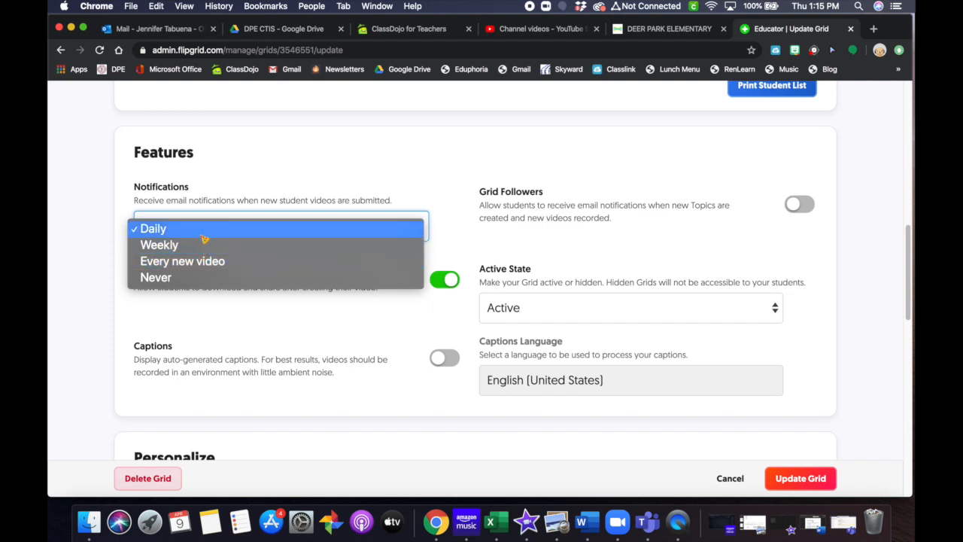
Step: Keep Daily notifications and switch off Download & Share
click(465, 189)
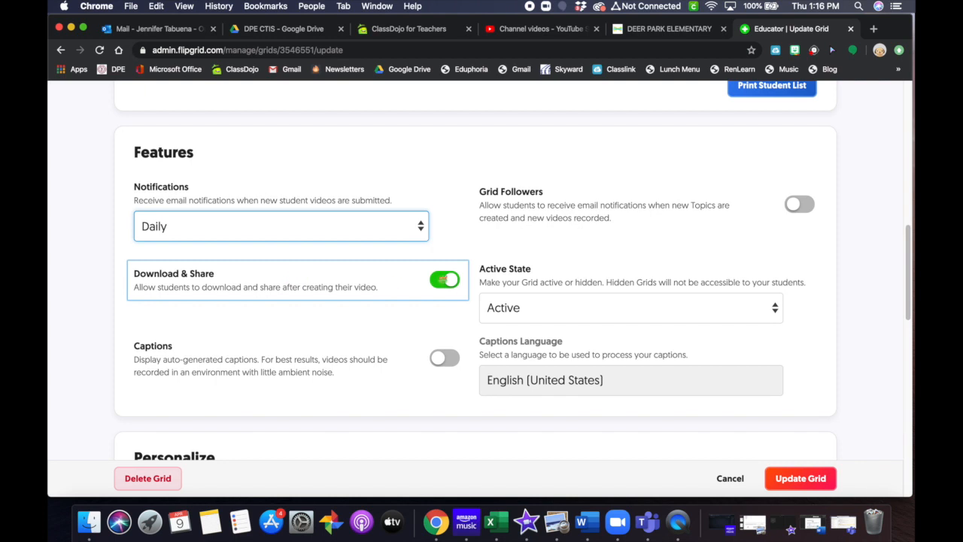
click(444, 279)
scroll(481, 353, down, 1)
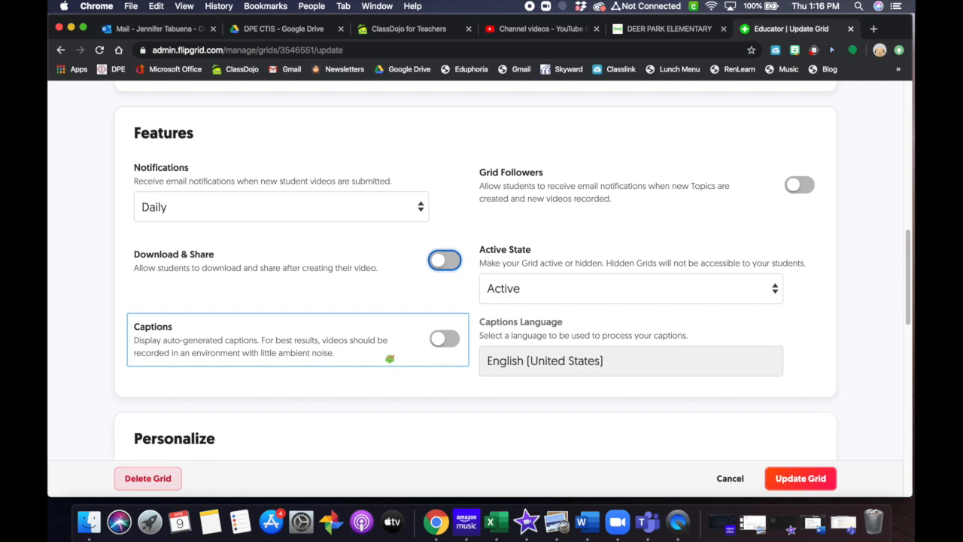
scroll(667, 383, up, 1)
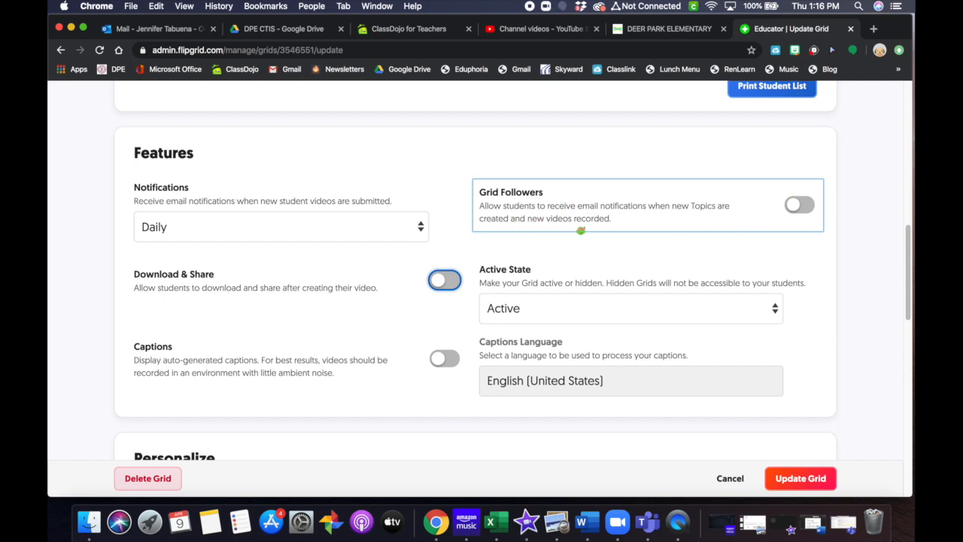
Step: Check the Active State choices, leaving the grid Active
scroll(831, 277, down, 2)
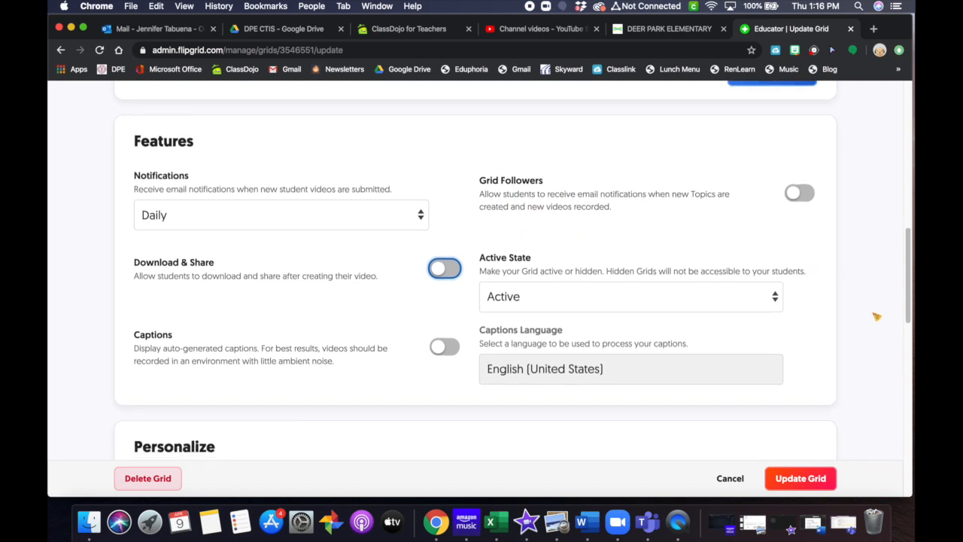
scroll(797, 336, down, 1)
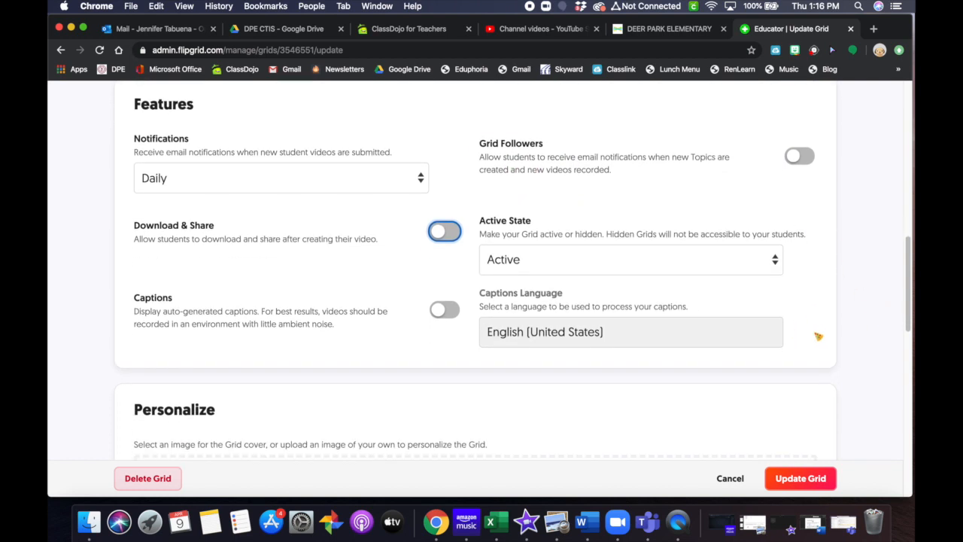
scroll(819, 336, down, 1)
click(634, 244)
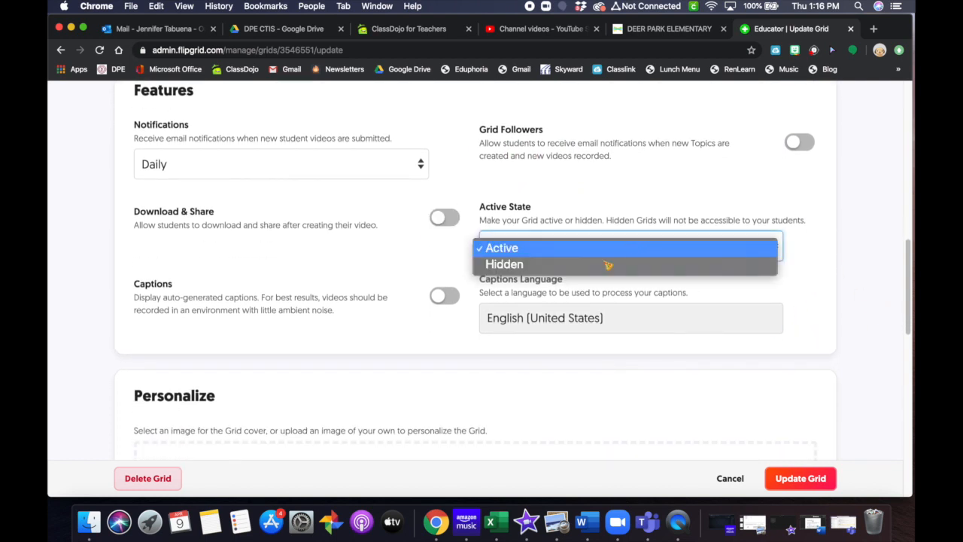
click(843, 315)
scroll(840, 320, down, 1)
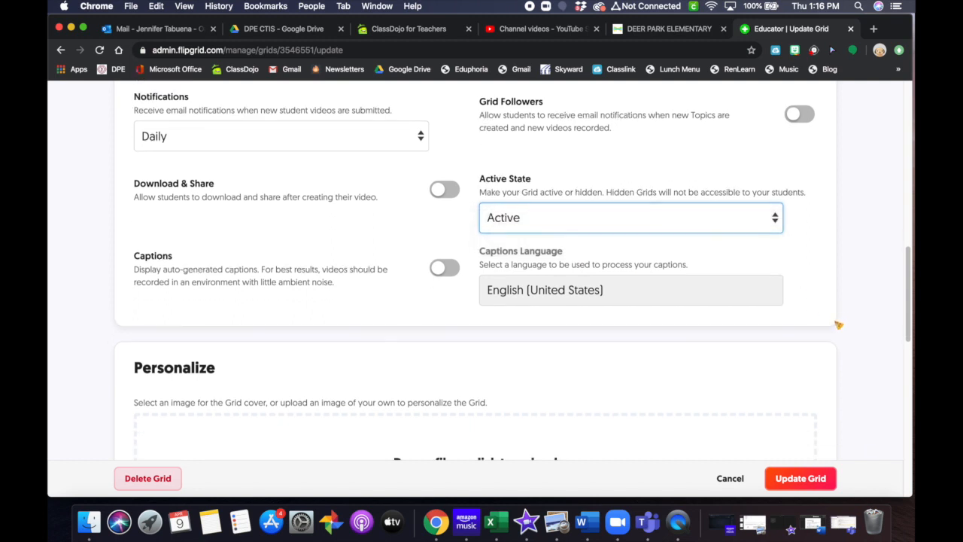
click(751, 231)
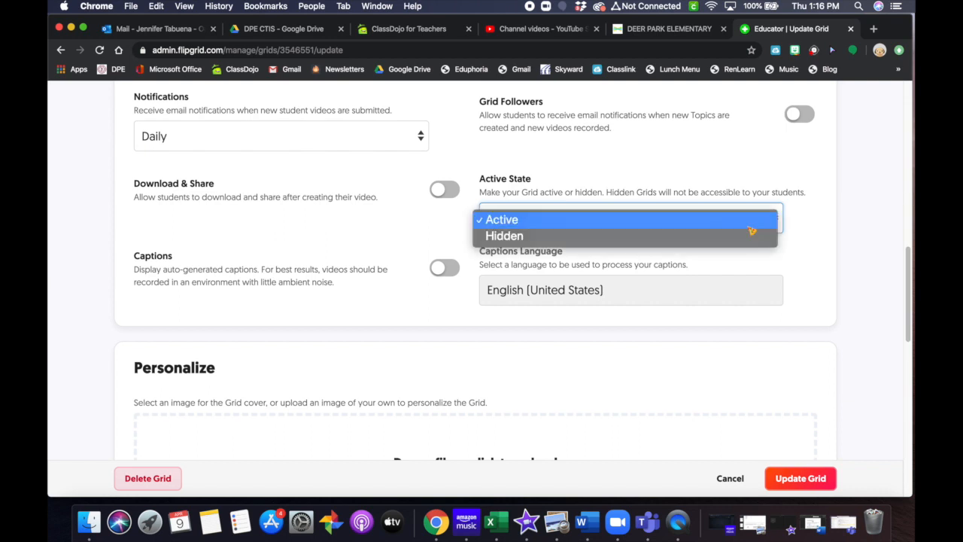
Step: Keep the grid Active, pick the low-poly mountain sunset cover, and save with Update Grid
click(843, 283)
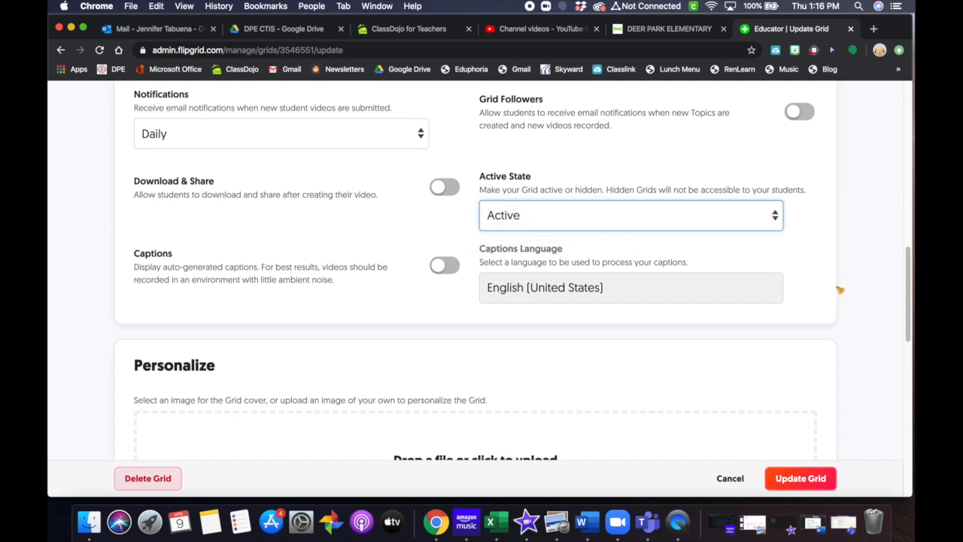
scroll(835, 288, down, 3)
scroll(570, 308, down, 5)
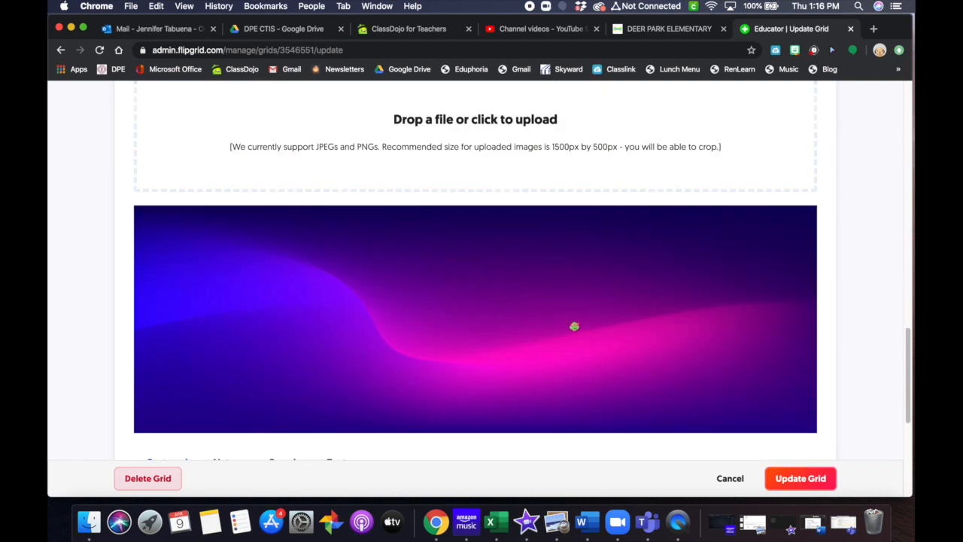
scroll(406, 136, down, 5)
scroll(635, 279, up, 4)
scroll(386, 291, down, 4)
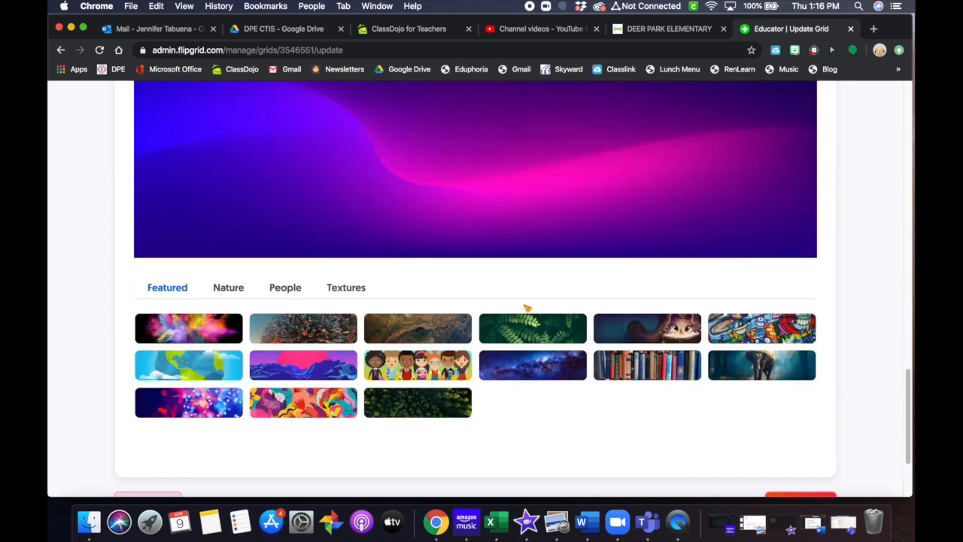
click(298, 268)
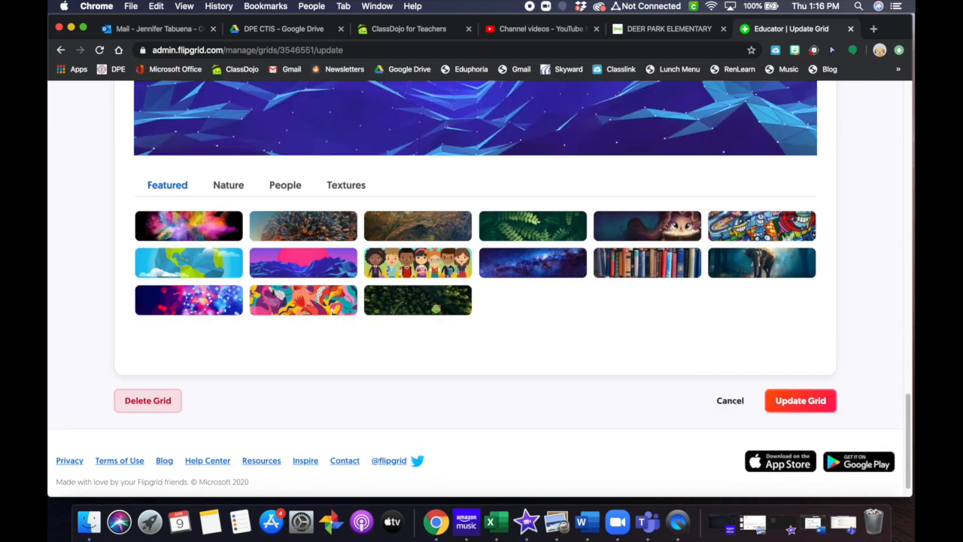
scroll(560, 276, up, 3)
scroll(785, 338, down, 5)
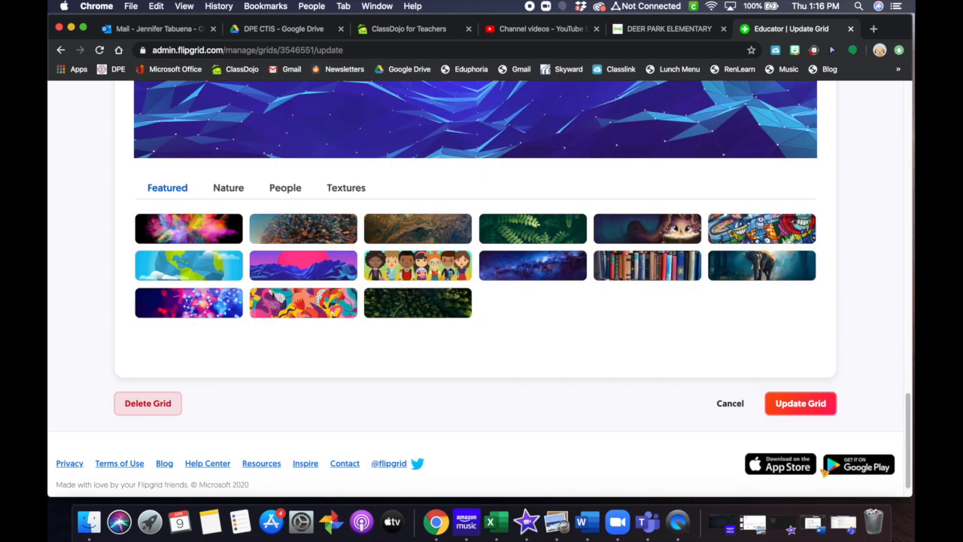
click(790, 409)
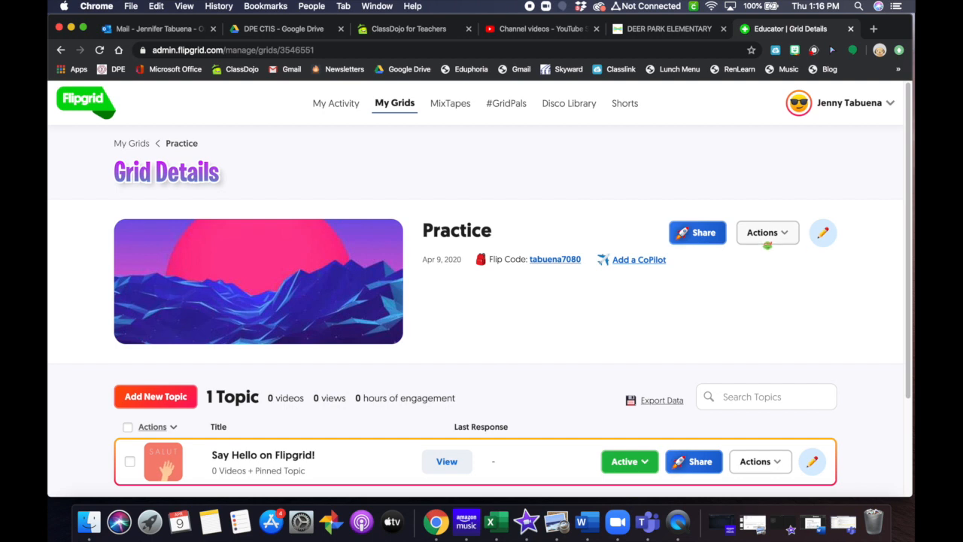
Step: Delete the 'Say Hello on Flipgrid!' topic and its videos, confirming permanent deletion
scroll(656, 316, down, 1)
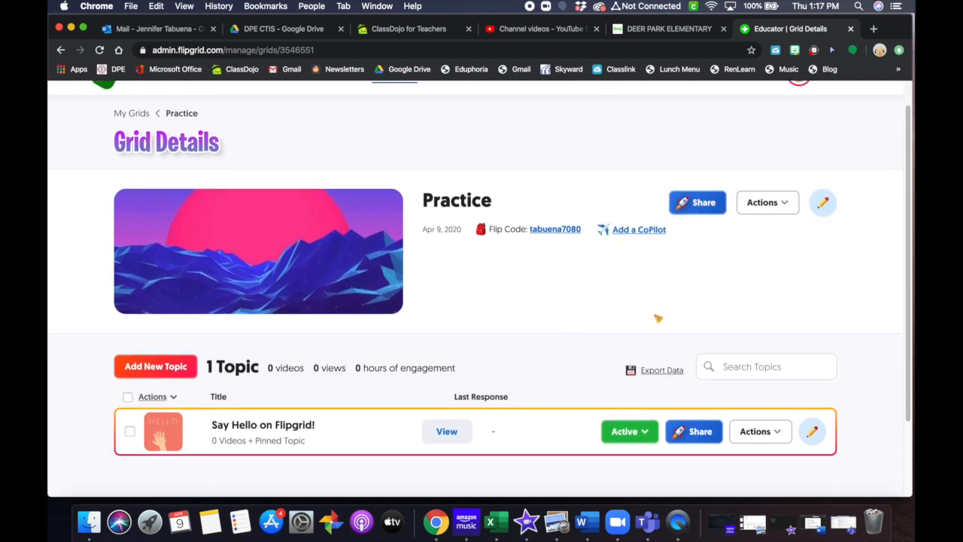
scroll(472, 325, down, 1)
scroll(475, 322, down, 1)
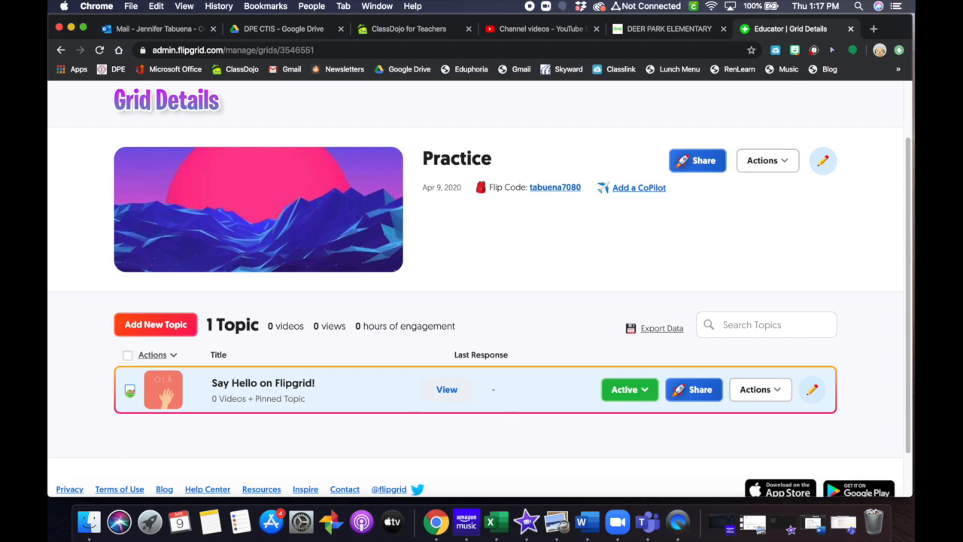
click(130, 390)
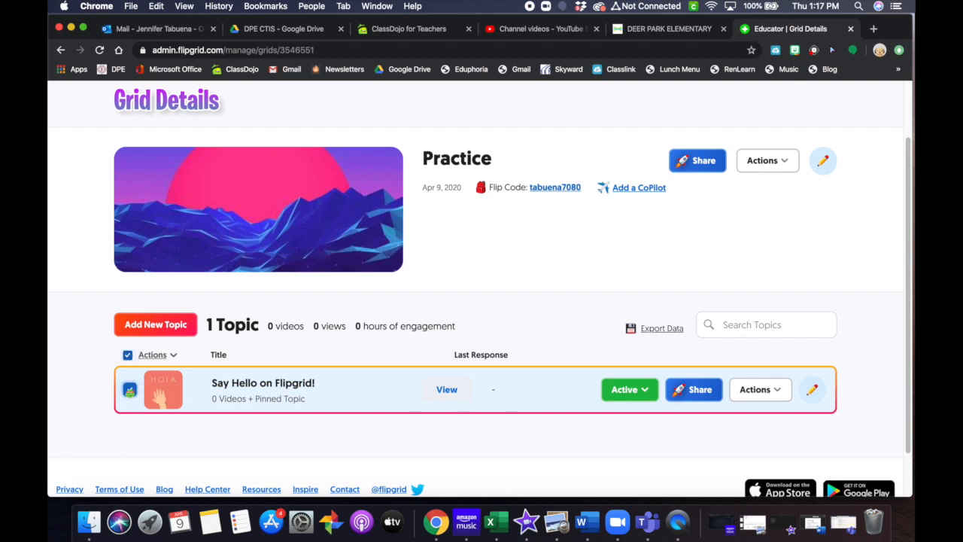
click(775, 390)
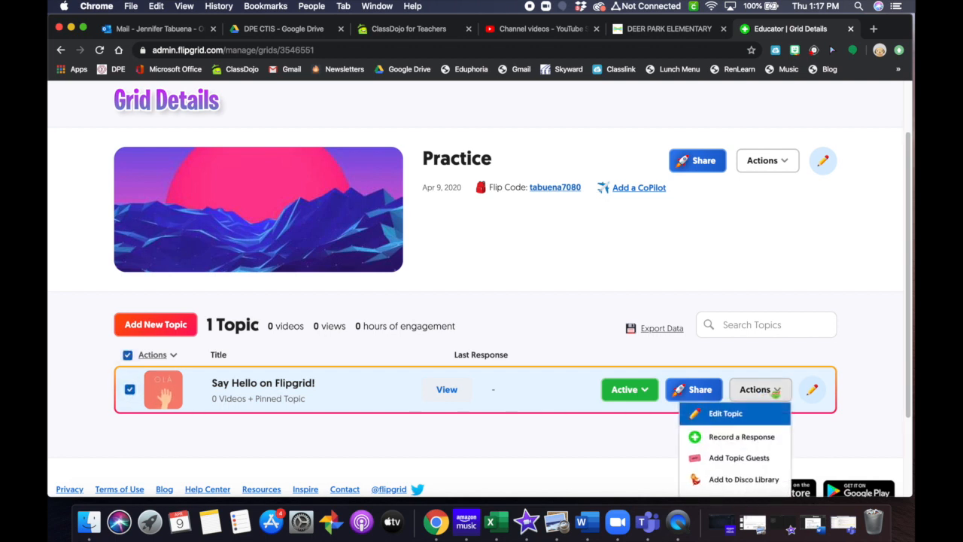
scroll(767, 425, down, 3)
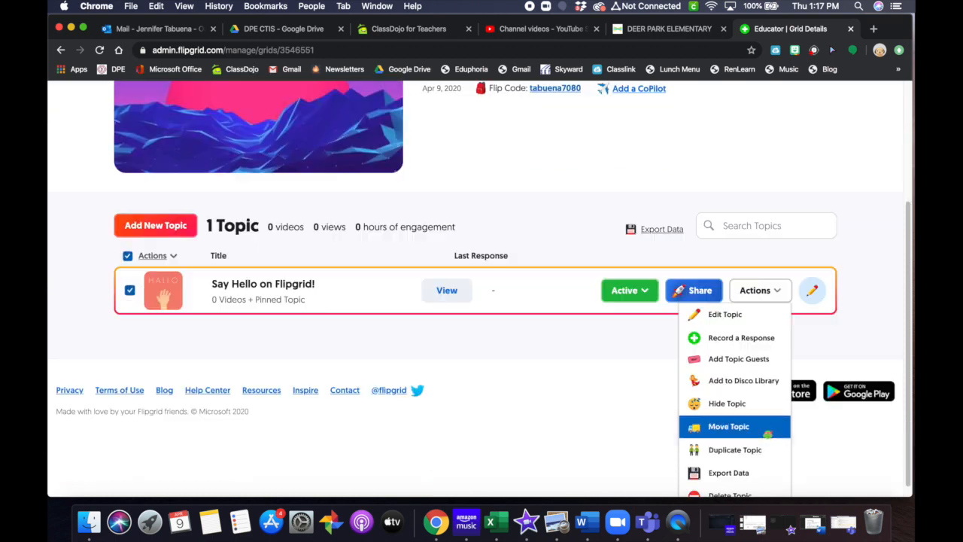
click(762, 484)
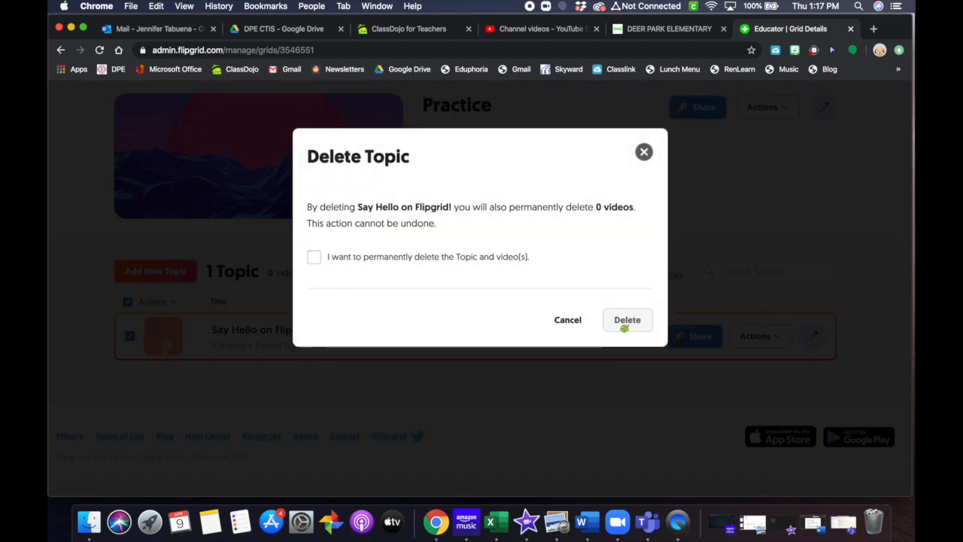
click(314, 257)
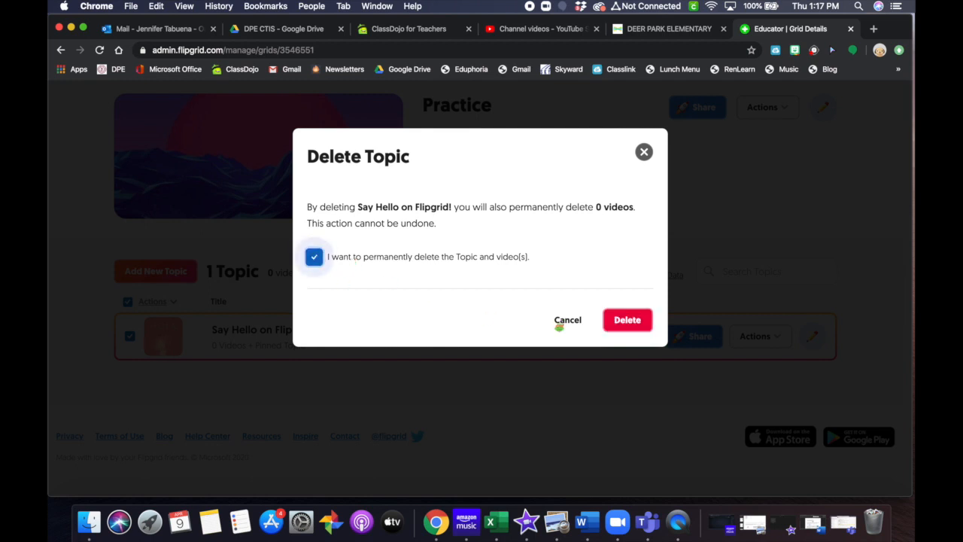
click(650, 322)
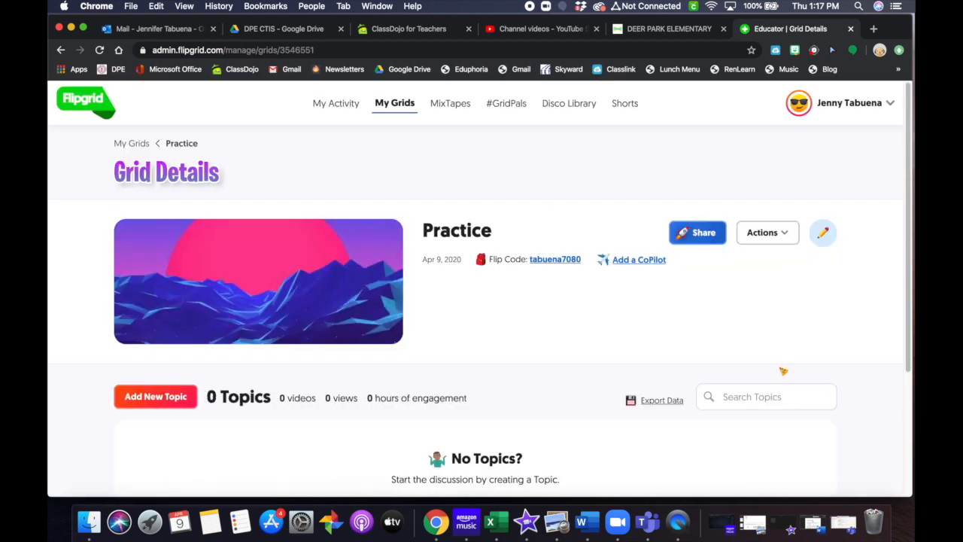
scroll(783, 372, down, 3)
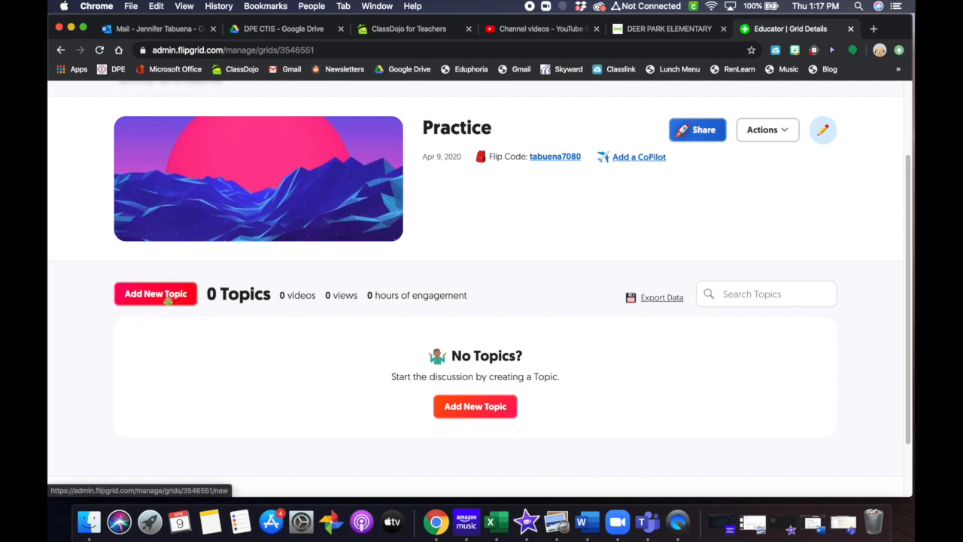
Step: Start a new Practice topic titled 'How are you doing?' with a 1 minute 30 seconds recording limit
click(153, 295)
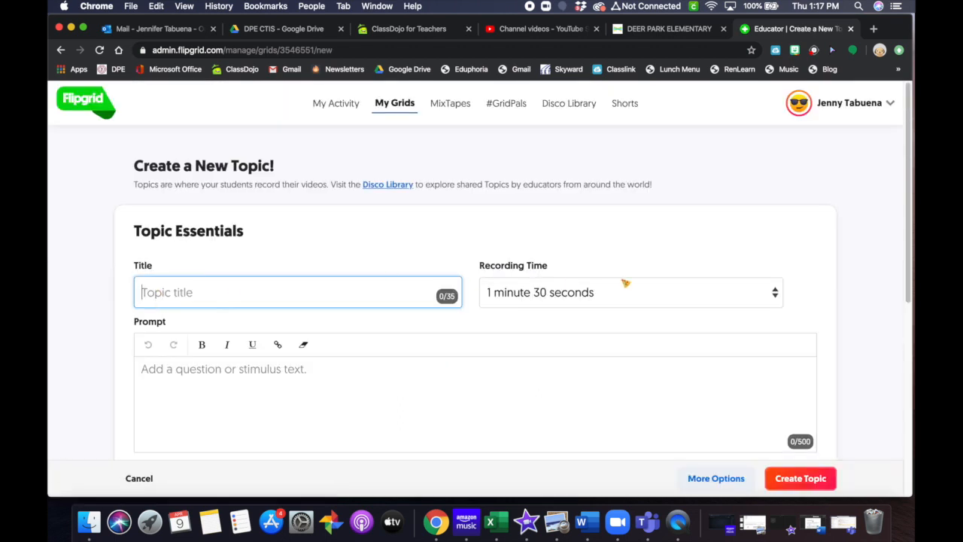
scroll(713, 308, down, 3)
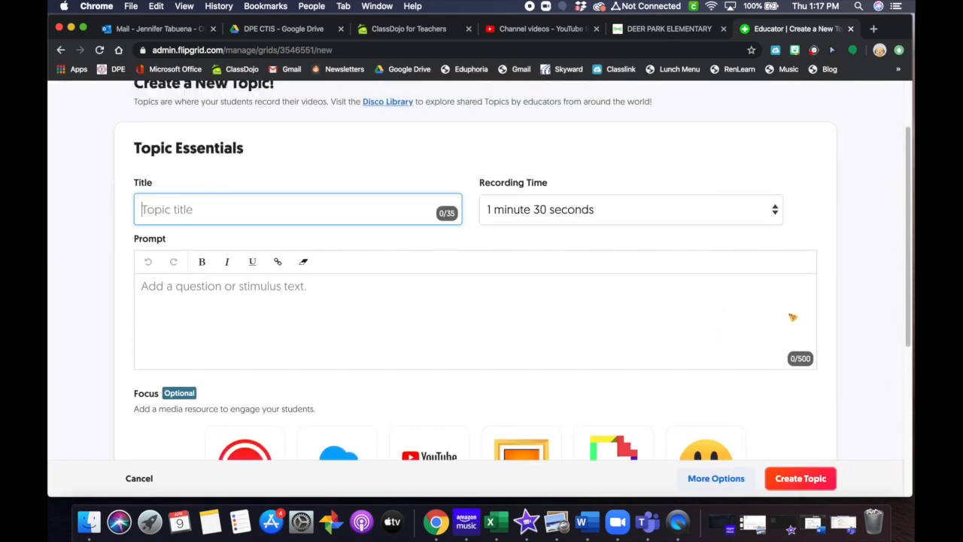
scroll(841, 321, up, 1)
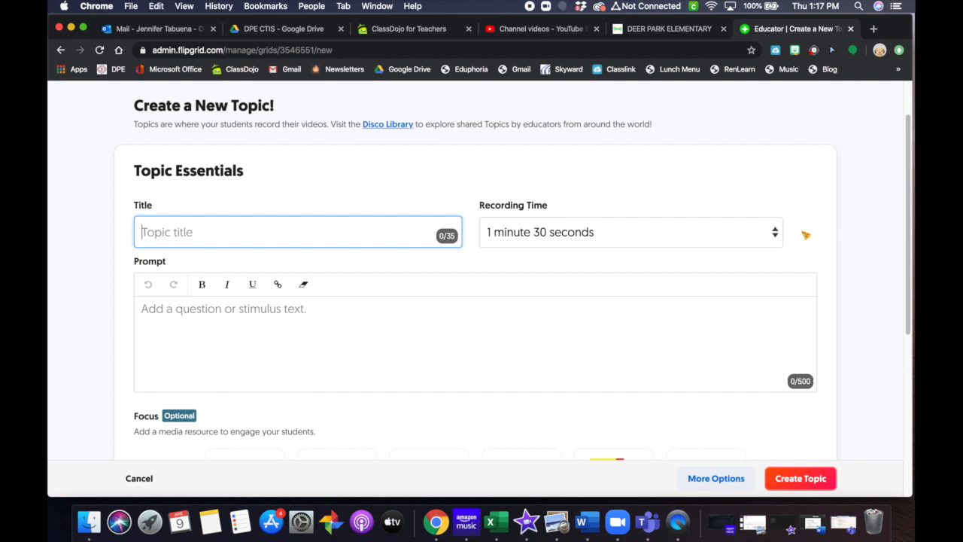
text(How are you doing?)
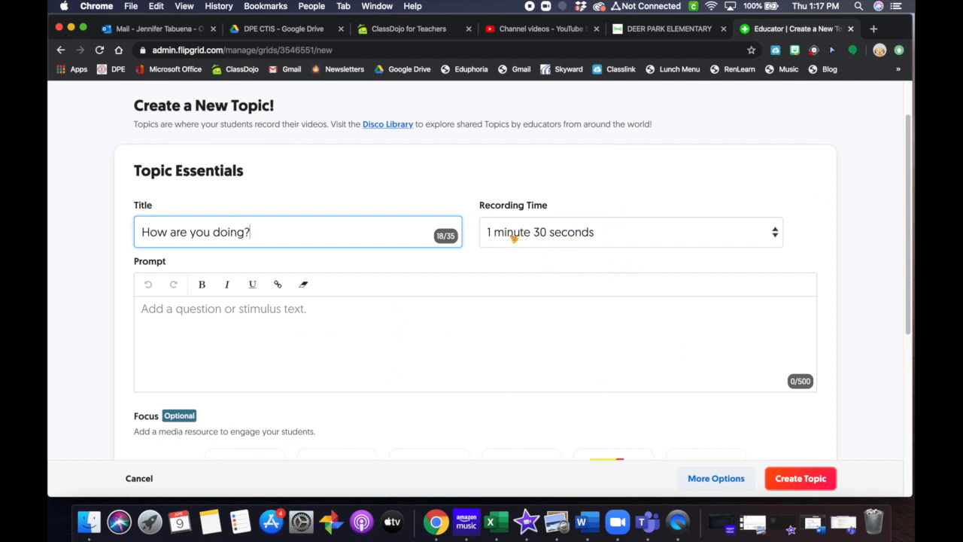
click(588, 239)
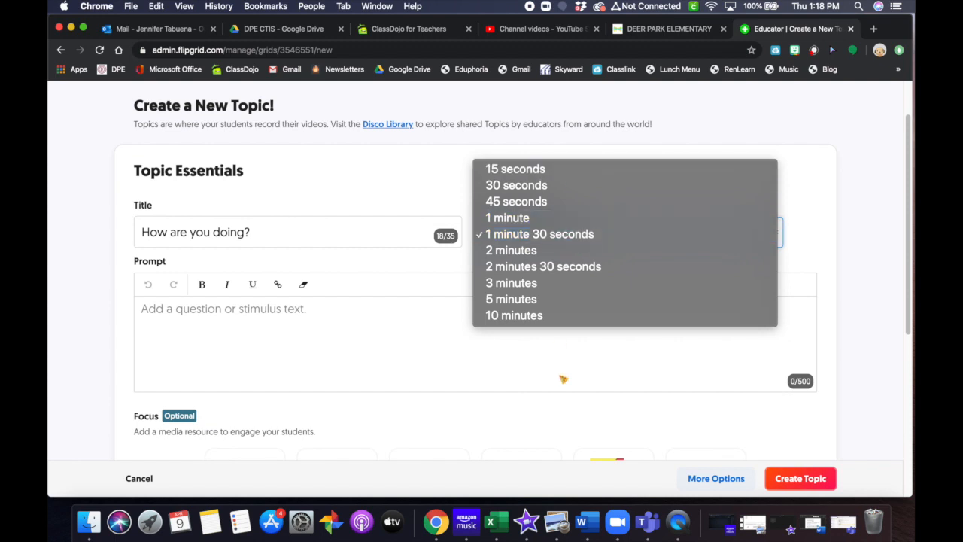
click(367, 394)
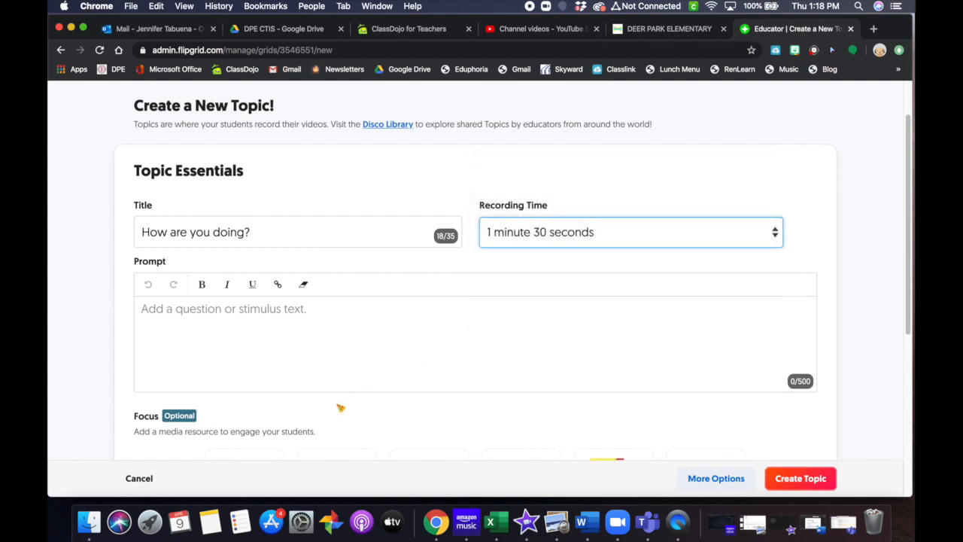
Step: Write the prompt telling kids you miss them and asking them to record how they're doing
click(206, 330)
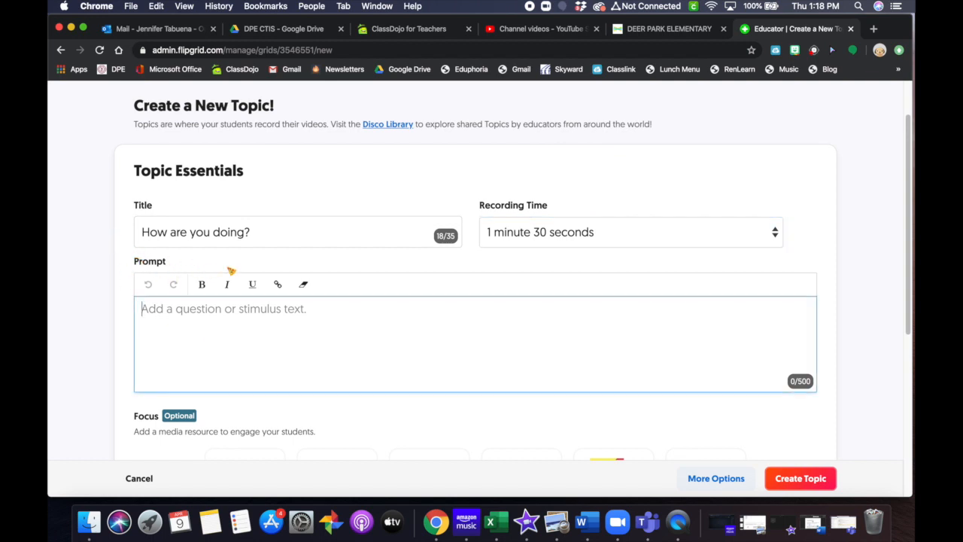
text(Hey kid)
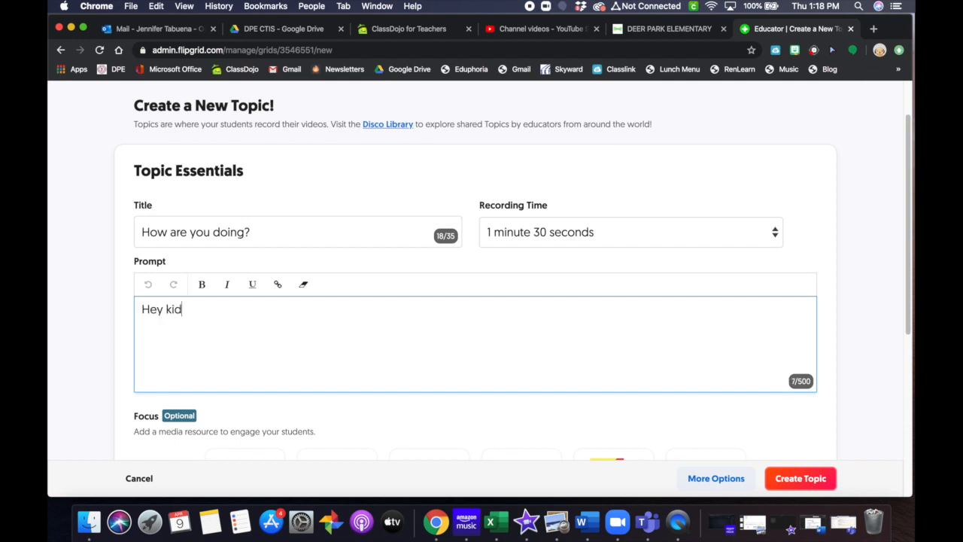
text(s, I really miss seeing your )
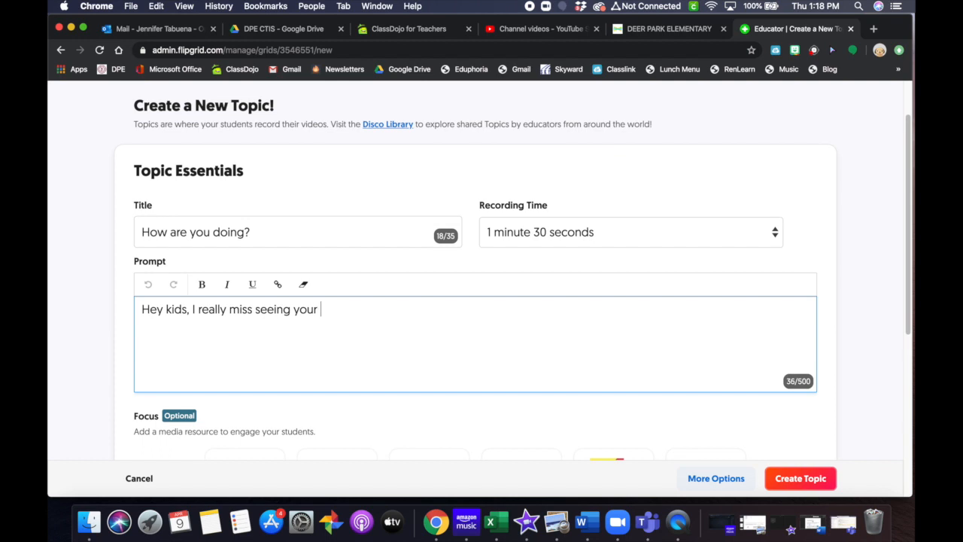
text(sweet faces. Record a video to let us know how you are doing and what you have been up to..)
key(BackSpace)
scroll(570, 298, down, 1)
scroll(570, 305, down, 5)
scroll(565, 303, up, 5)
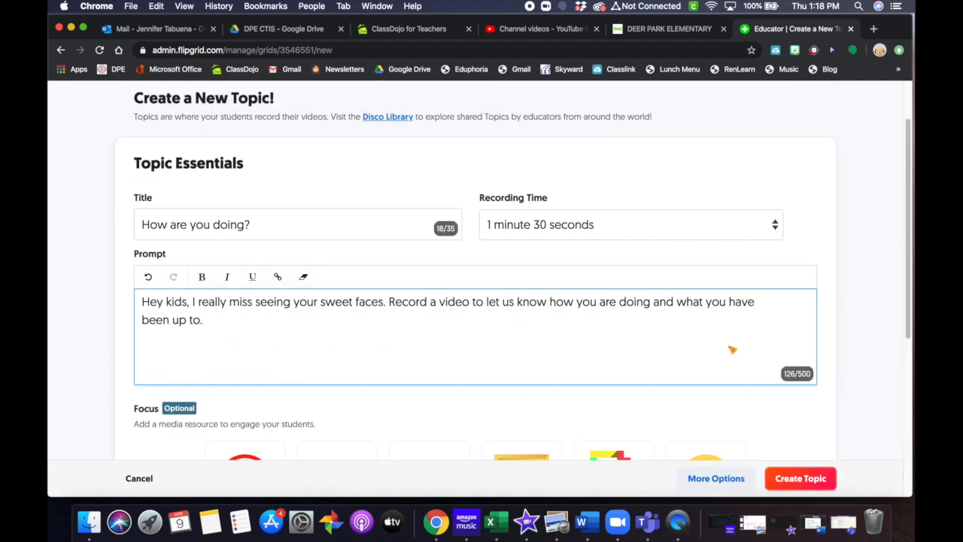
Step: Set the nerd-face emoji as the topic's Focus and create the topic
scroll(783, 370, down, 5)
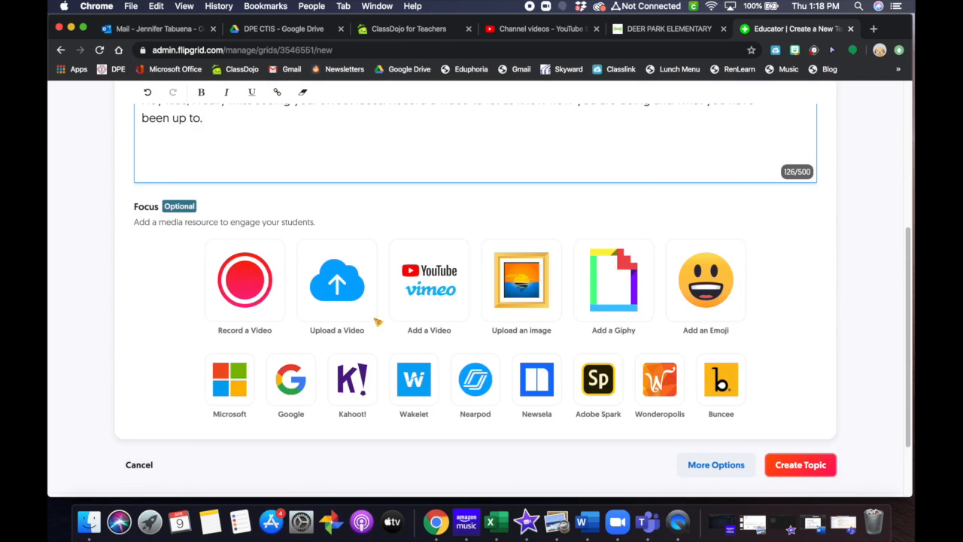
scroll(829, 326, down, 1)
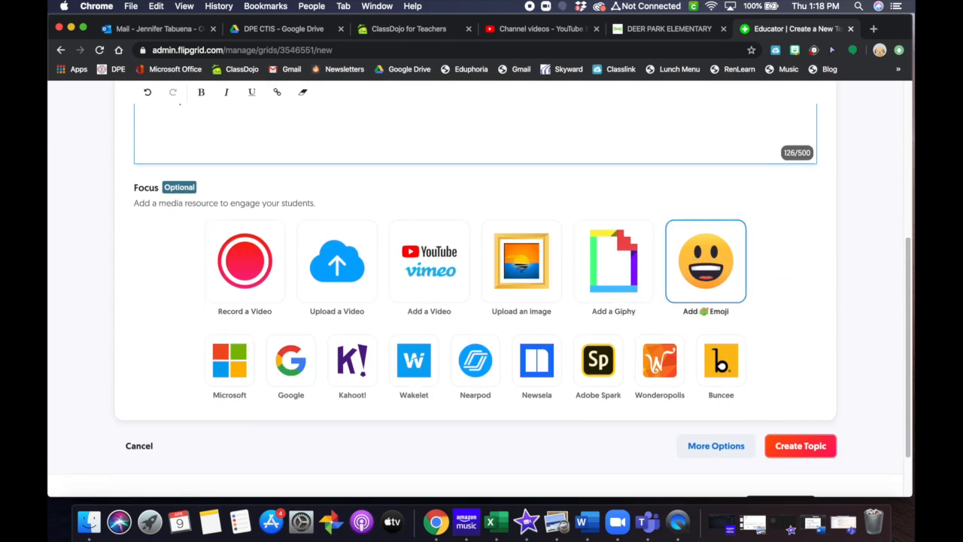
click(711, 298)
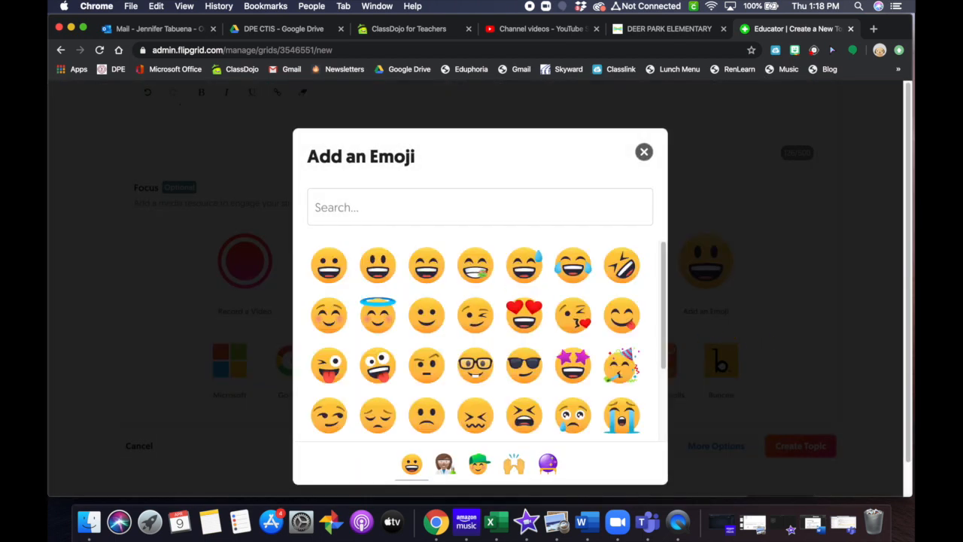
click(475, 365)
scroll(751, 364, down, 3)
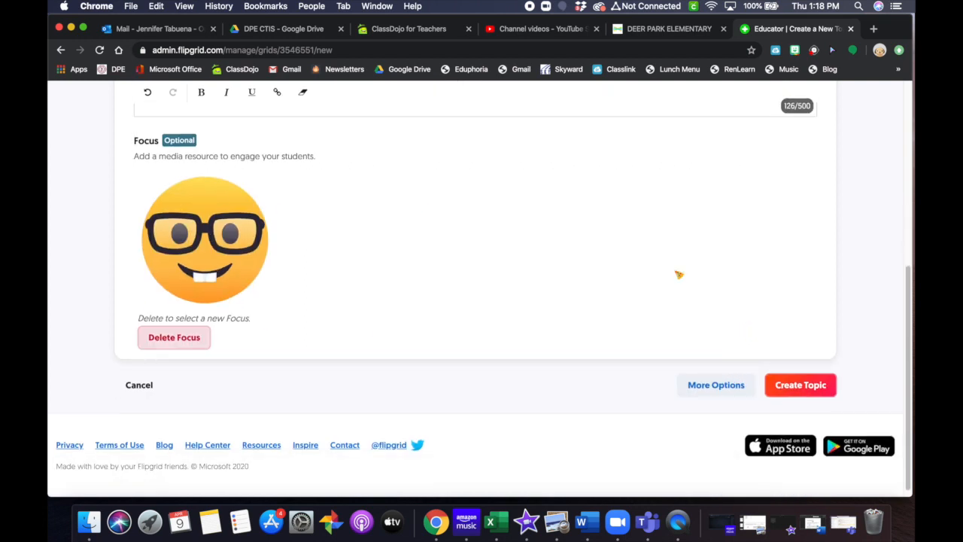
click(804, 388)
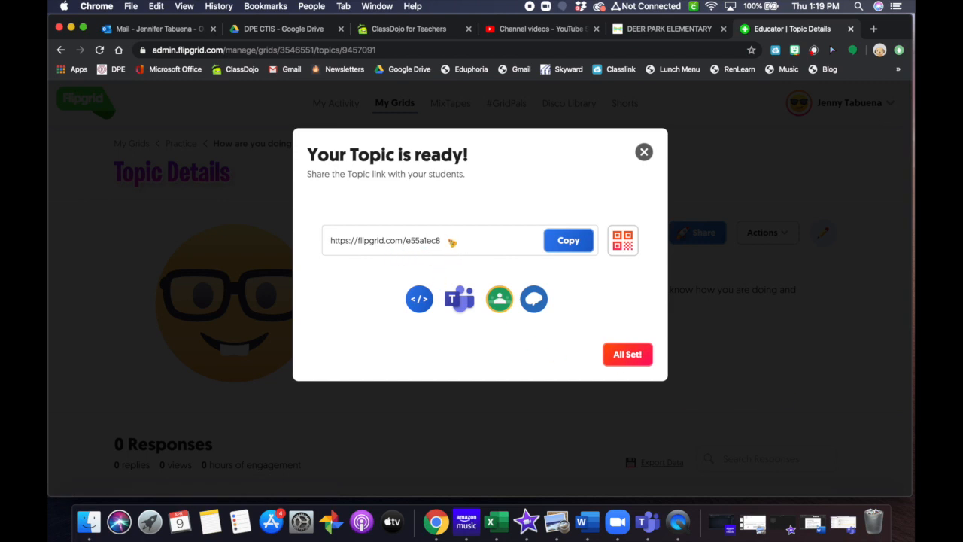
Step: Copy the topic's share link, preview its QR code, and close the topic-ready window
click(564, 249)
click(622, 242)
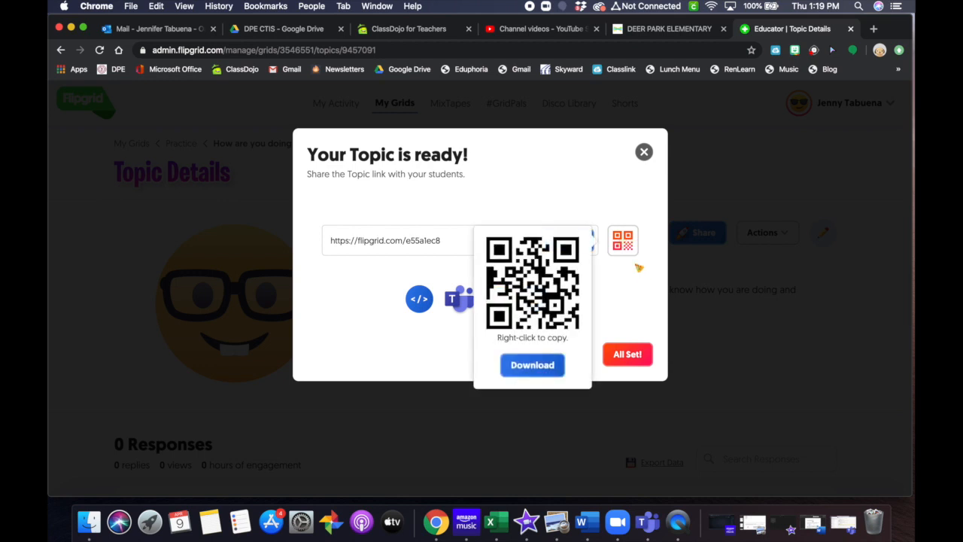
click(644, 284)
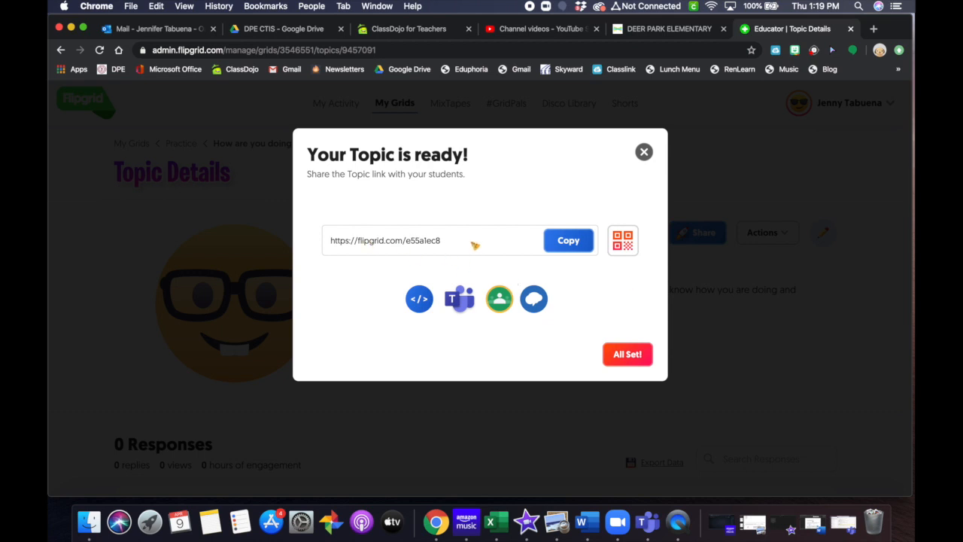
click(632, 360)
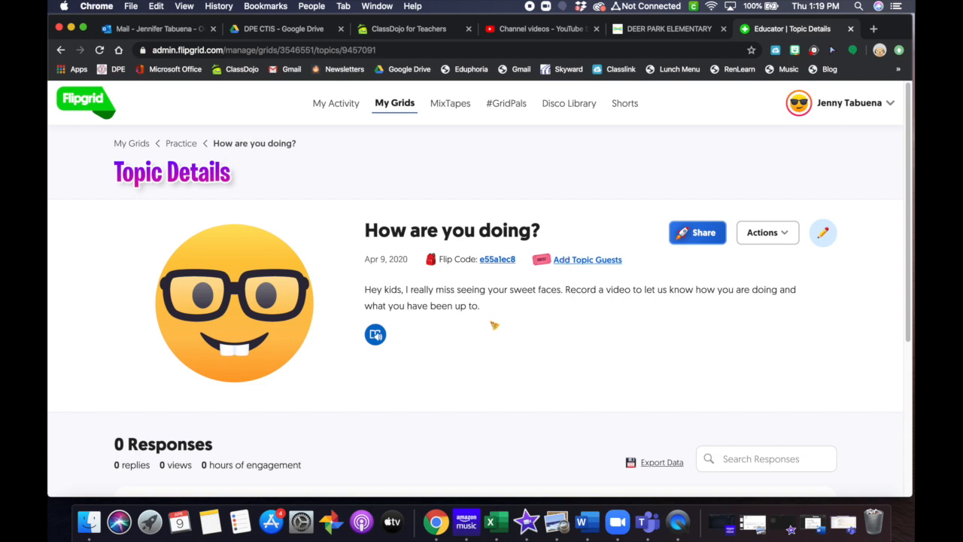
scroll(628, 334, down, 5)
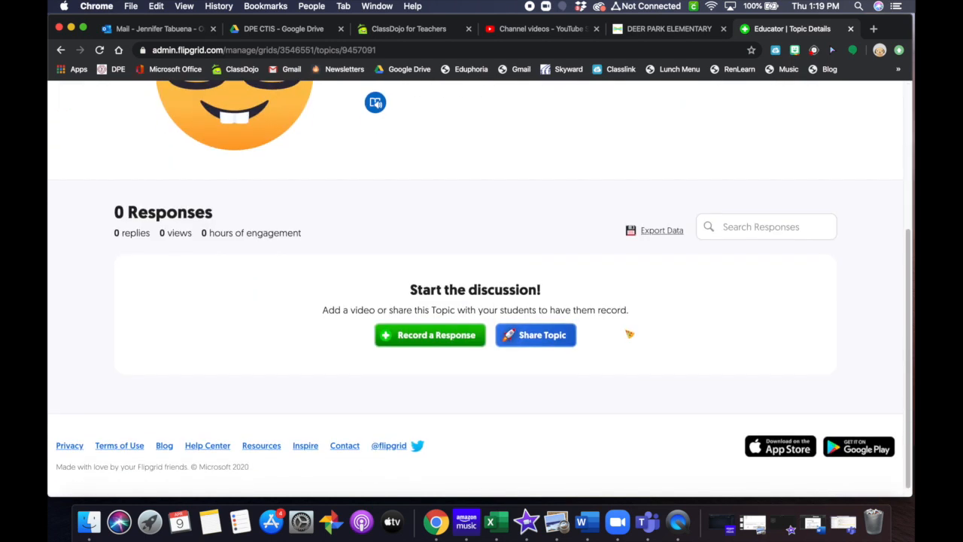
scroll(467, 343, up, 5)
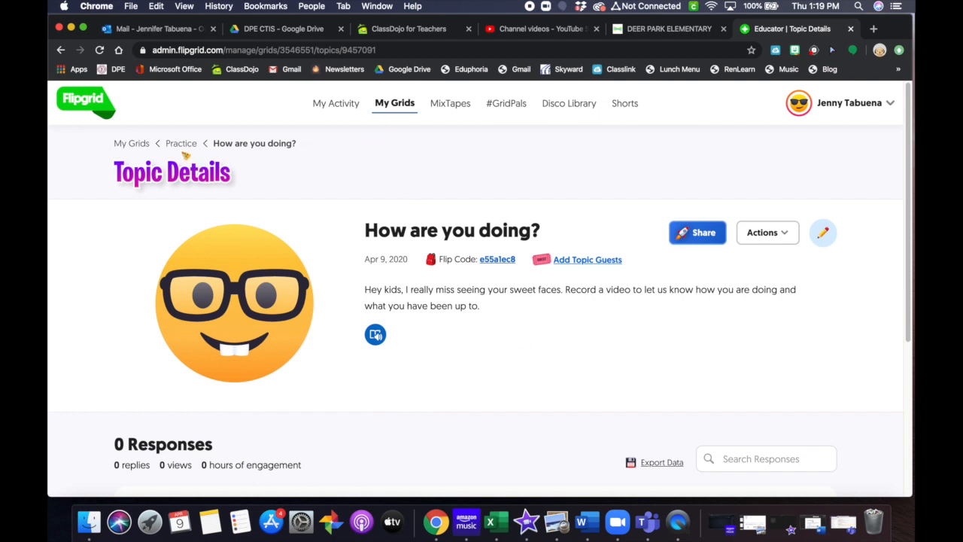
Step: Return to the Practice grid and check the share options for the grid and the How are you doing? topic
click(170, 147)
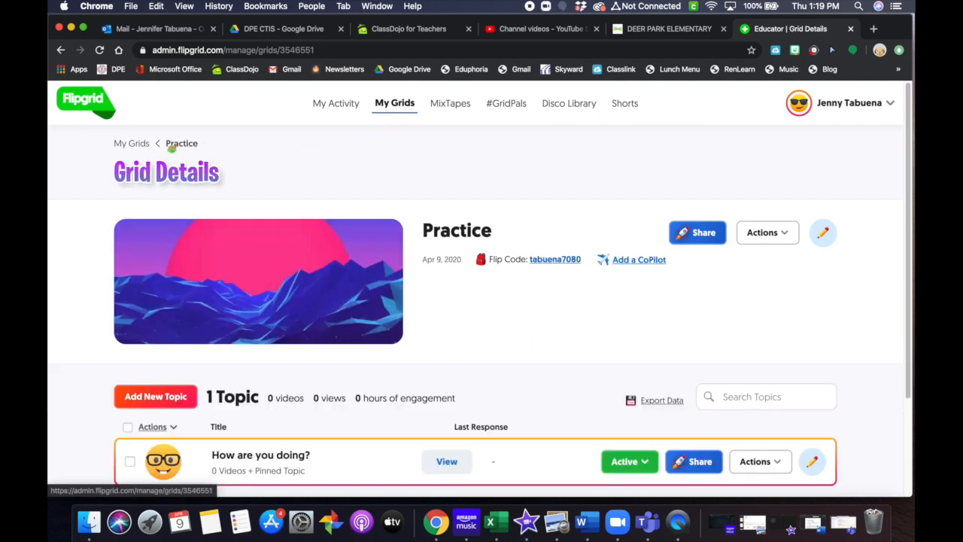
scroll(742, 354, down, 3)
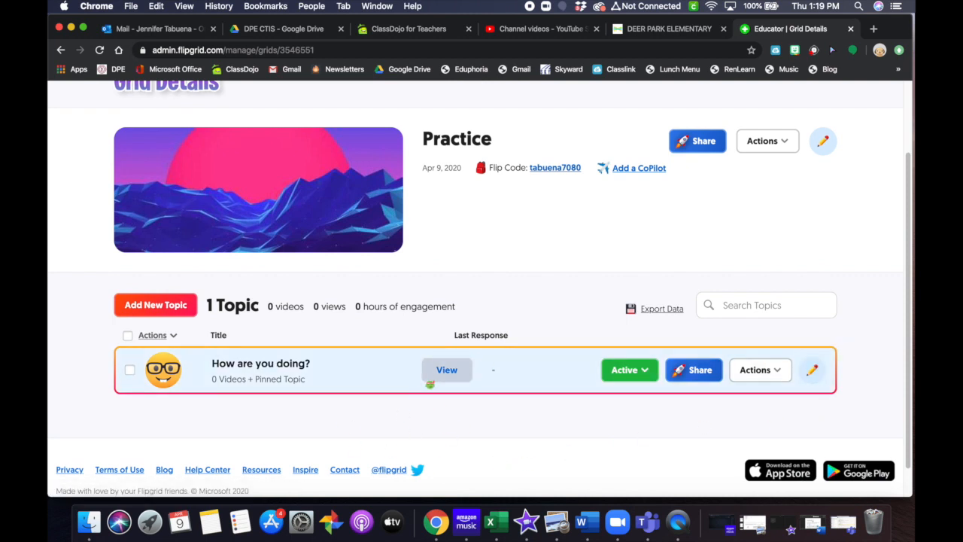
scroll(766, 158, up, 1)
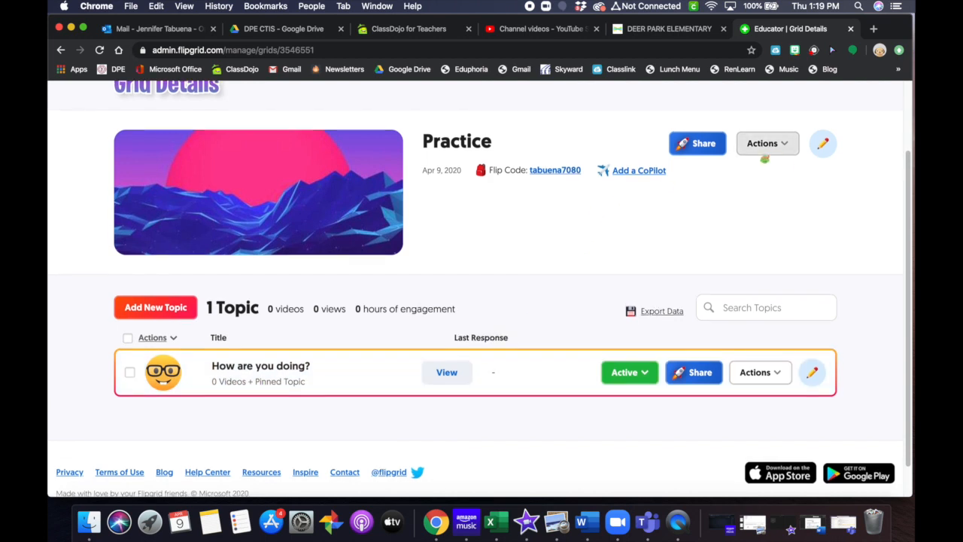
click(674, 144)
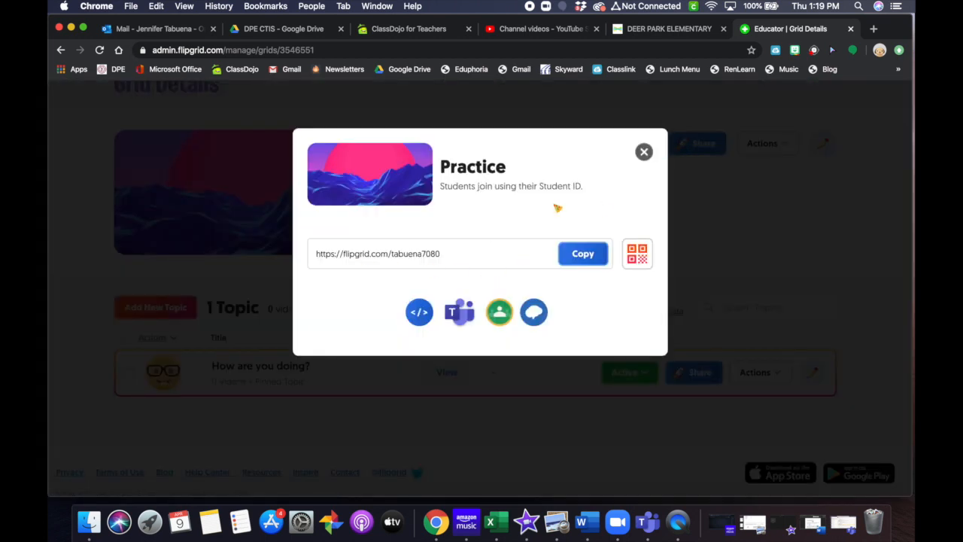
click(644, 152)
scroll(345, 205, down, 1)
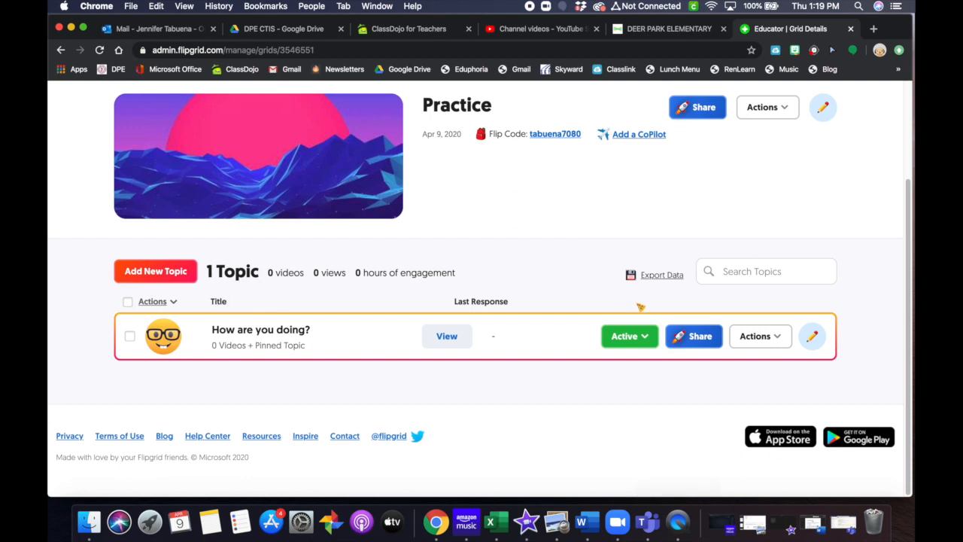
click(698, 337)
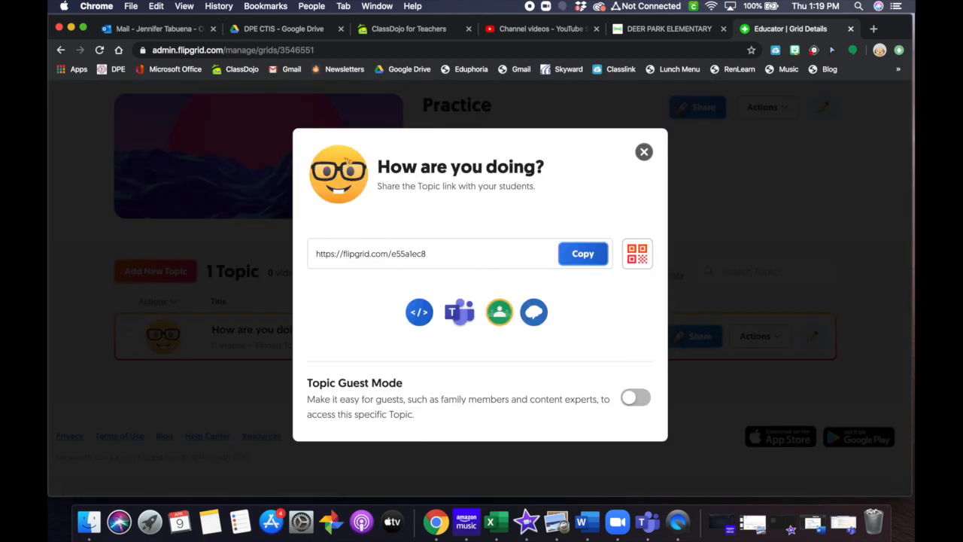
click(644, 152)
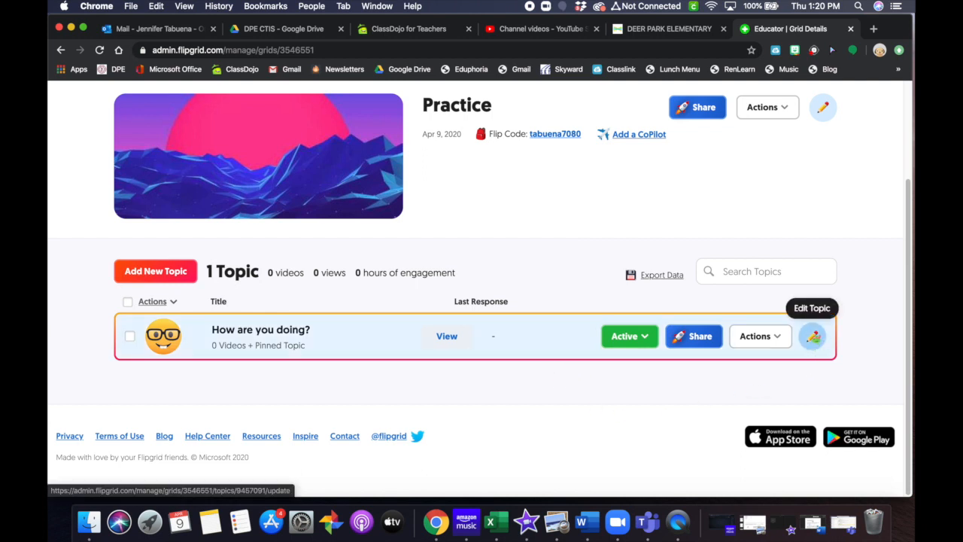
Step: Open the How are you doing? topic's edit form and switch Video Moderation on
click(813, 338)
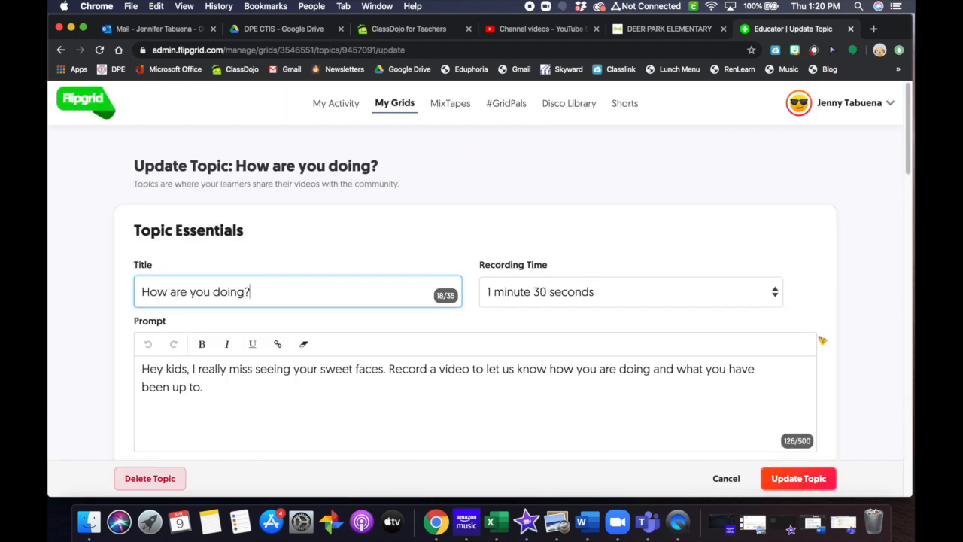
scroll(813, 354, down, 3)
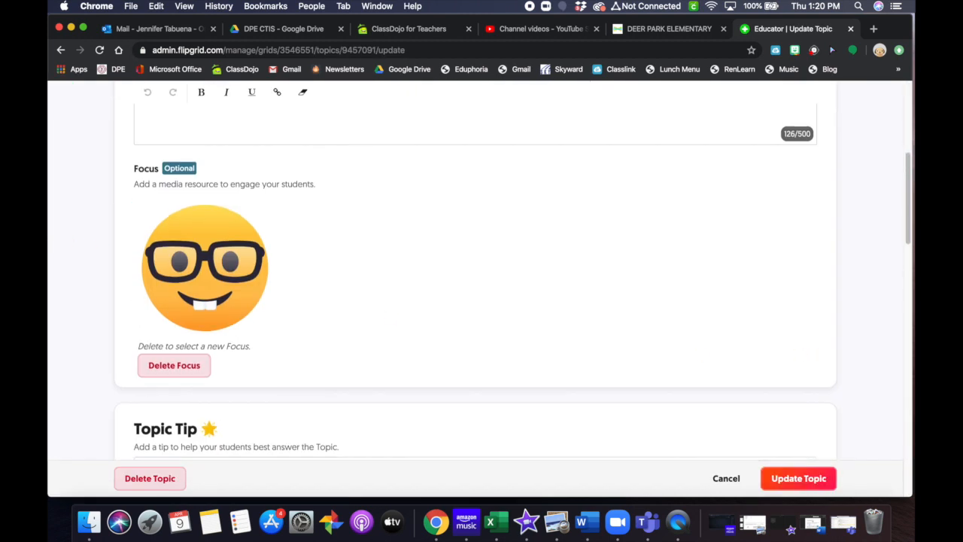
scroll(462, 349, down, 3)
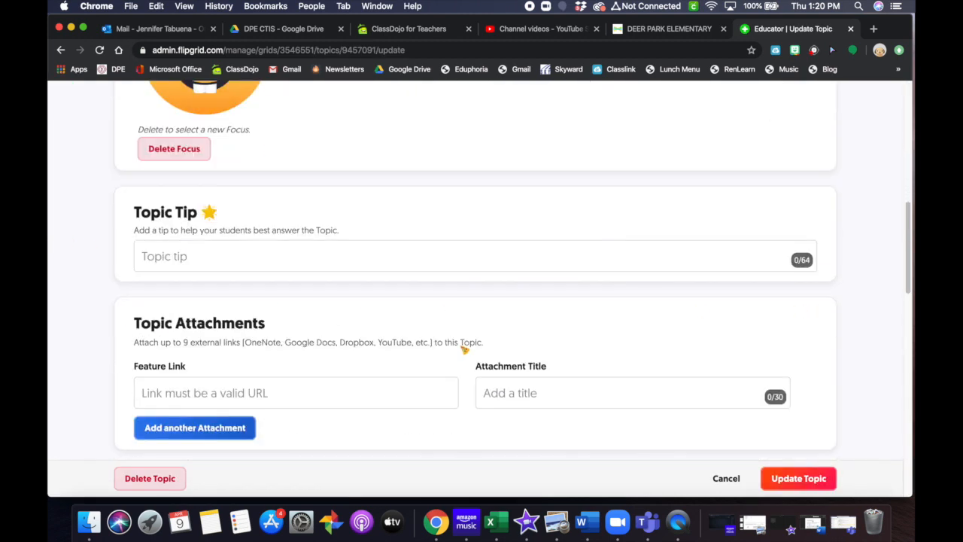
scroll(465, 349, down, 1)
scroll(324, 247, down, 2)
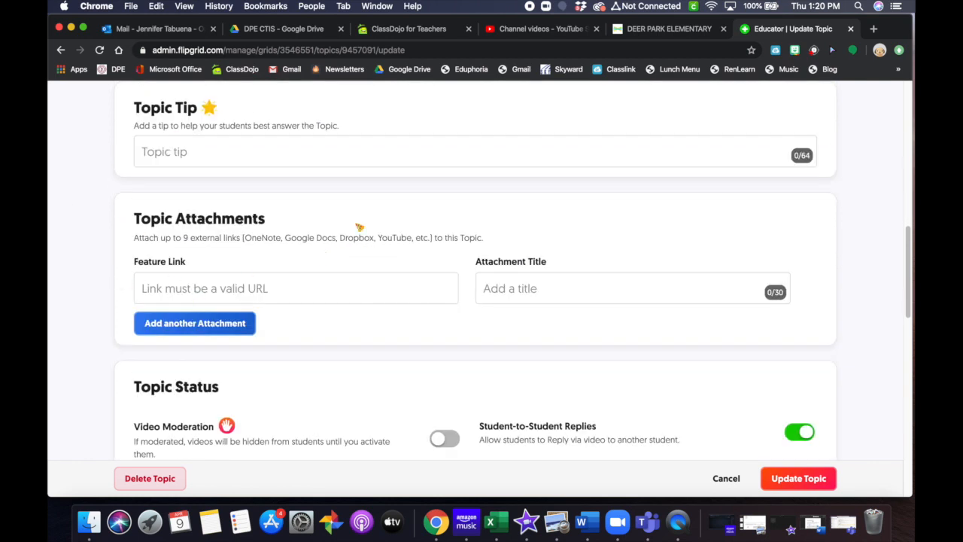
scroll(645, 299, down, 2)
scroll(634, 296, down, 2)
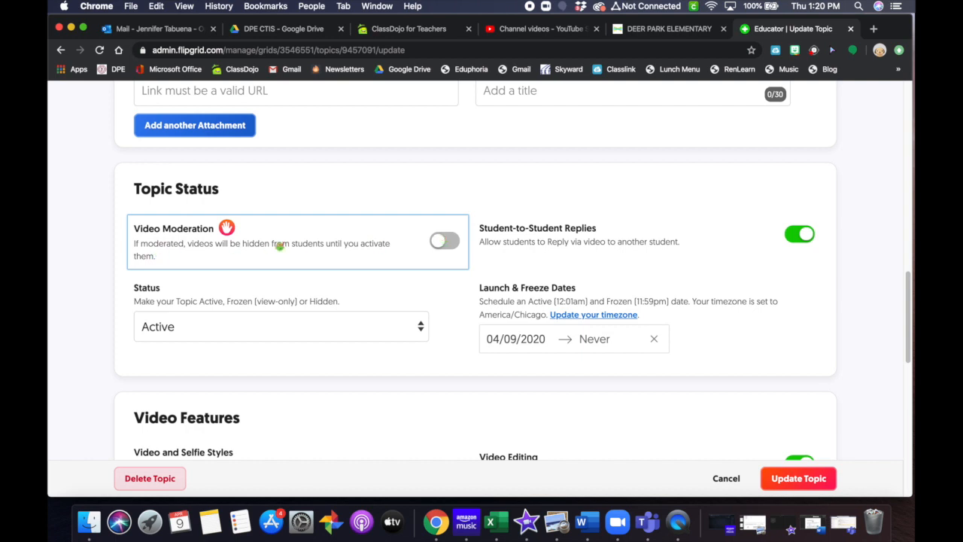
click(445, 240)
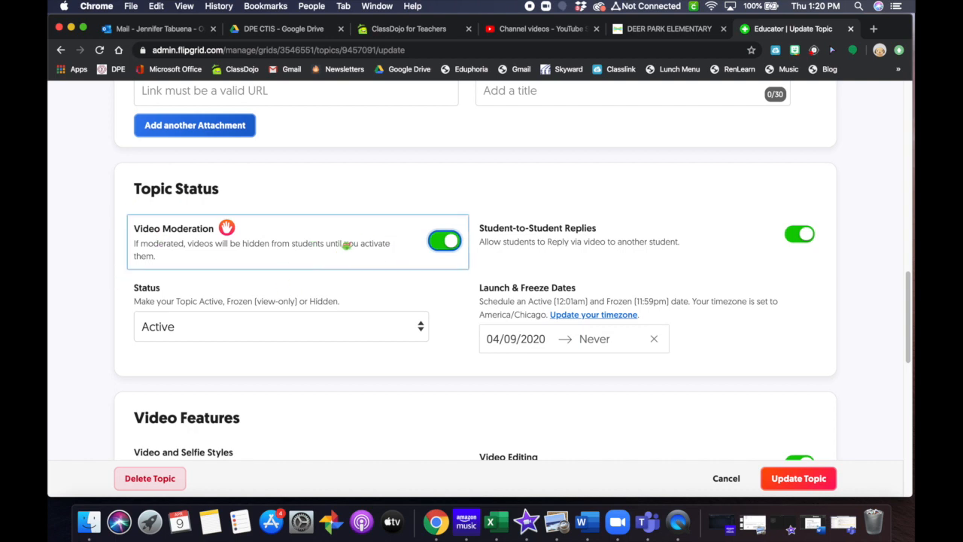
scroll(782, 307, down, 2)
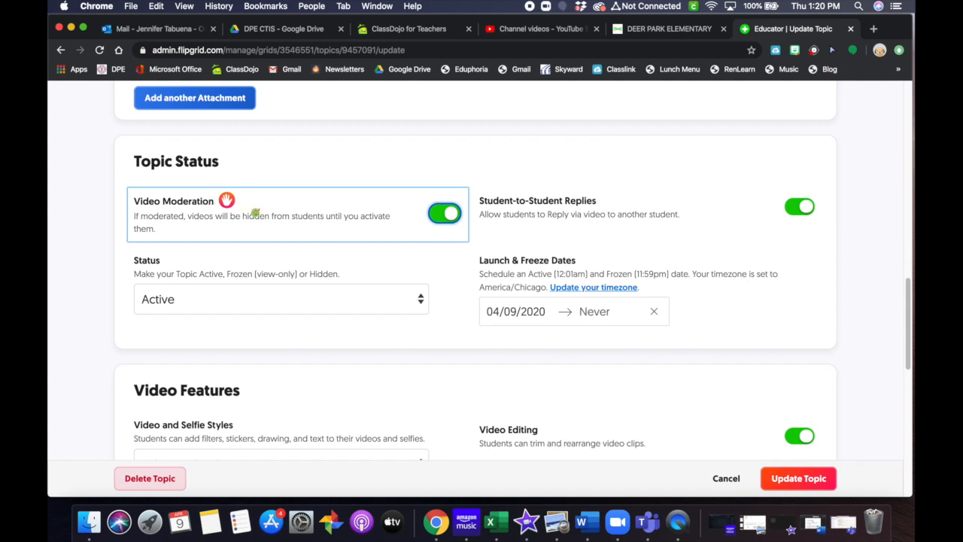
scroll(291, 228, up, 1)
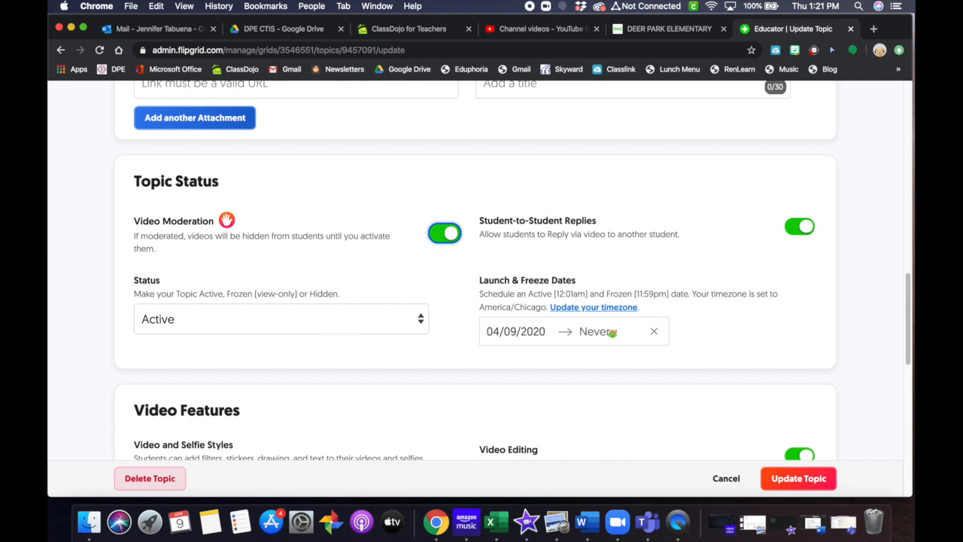
scroll(548, 379, down, 1)
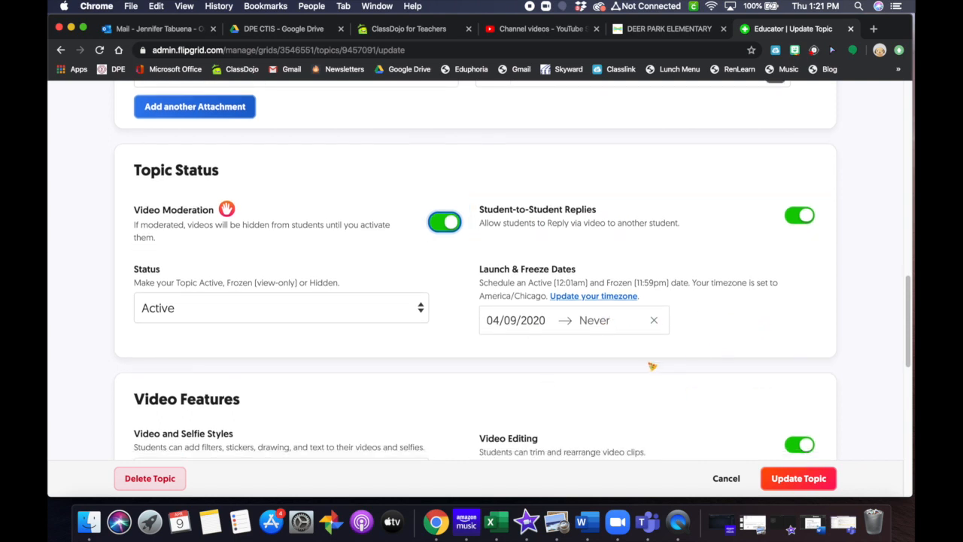
scroll(650, 367, down, 3)
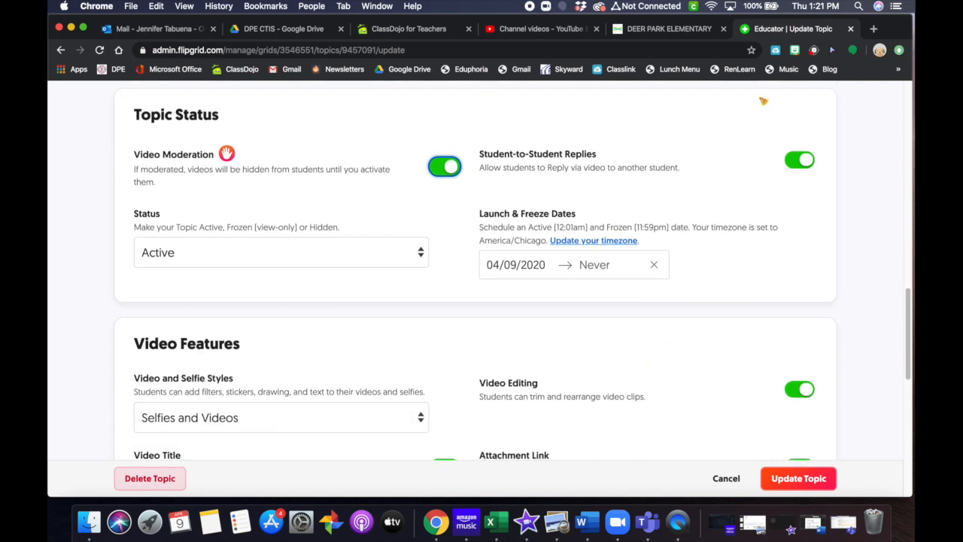
scroll(528, 305, down, 2)
scroll(369, 291, up, 5)
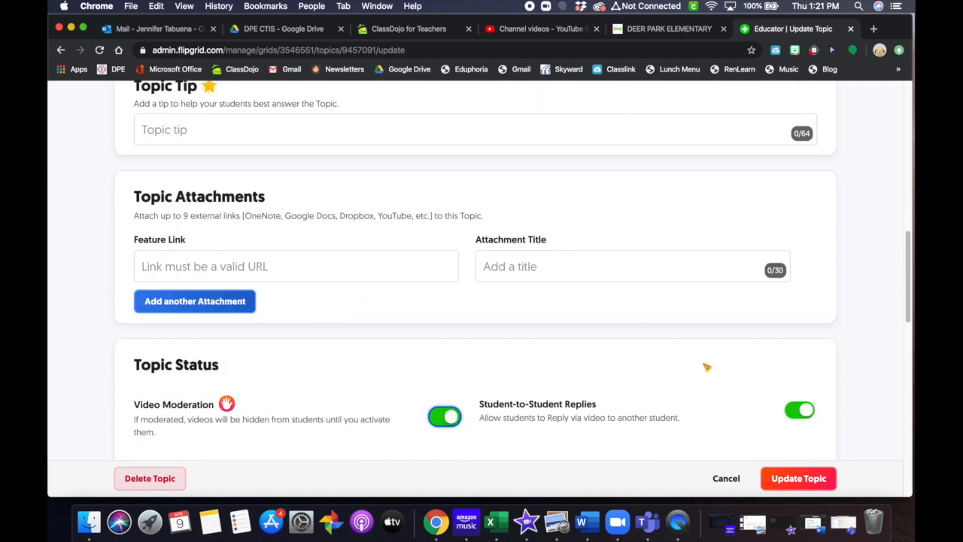
scroll(329, 421, down, 2)
scroll(713, 415, down, 1)
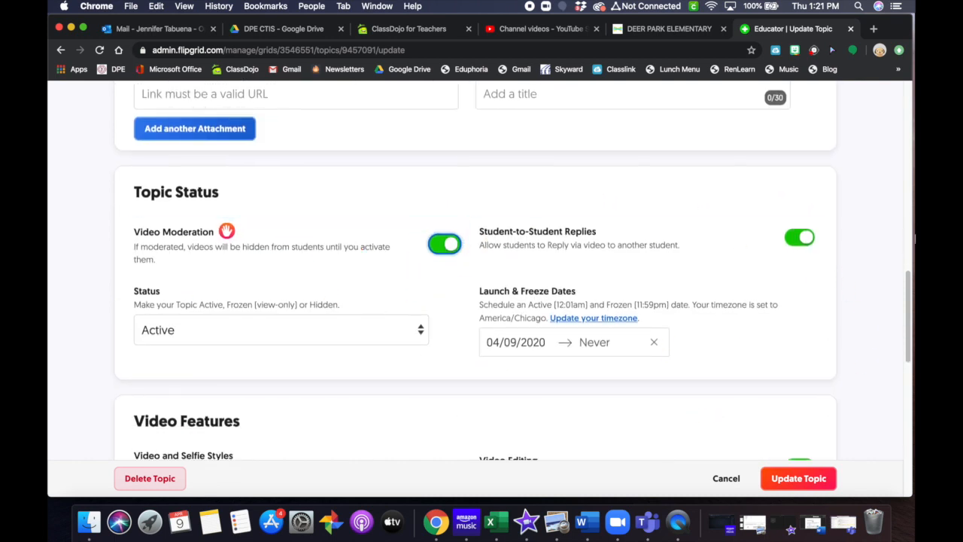
Step: Review the topic's video and selfie style choices, leaving them unchanged
scroll(579, 382, down, 6)
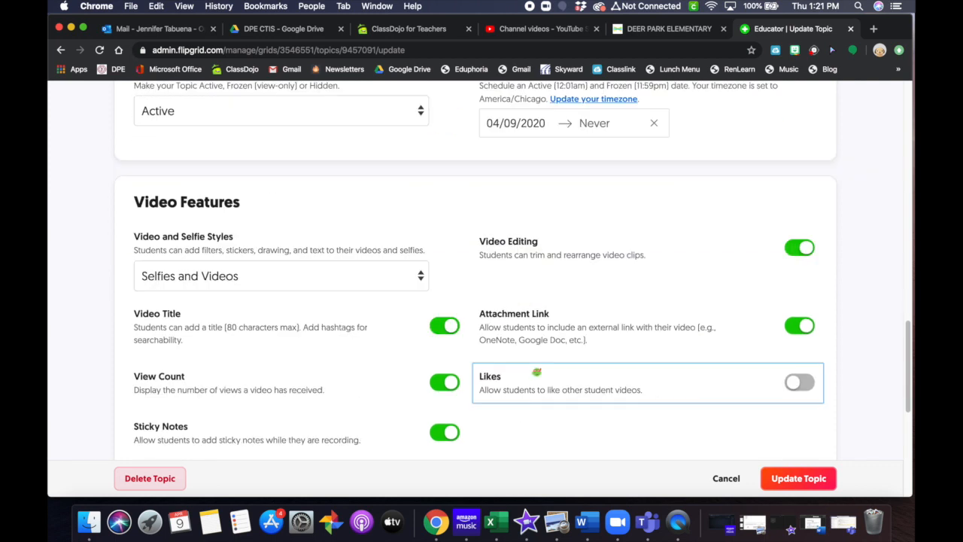
scroll(537, 370, down, 1)
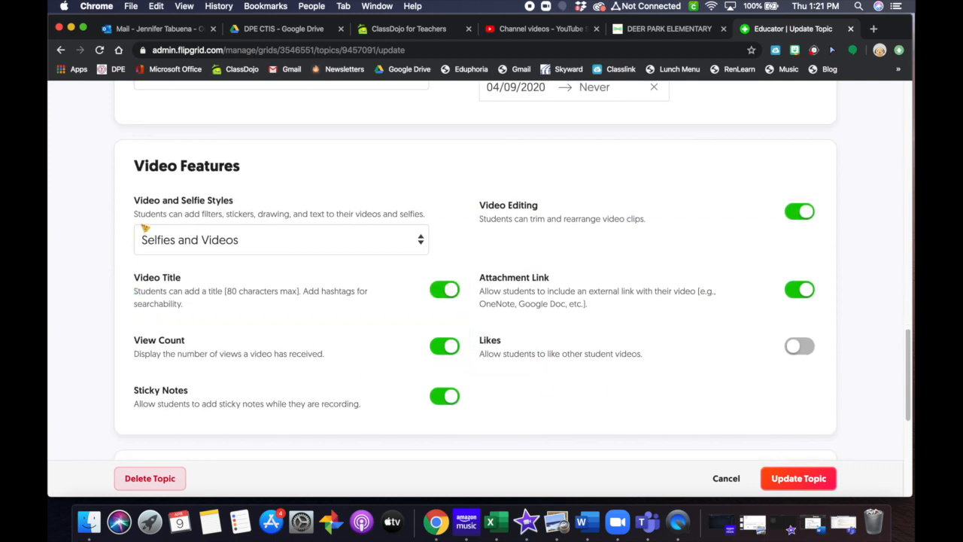
click(413, 240)
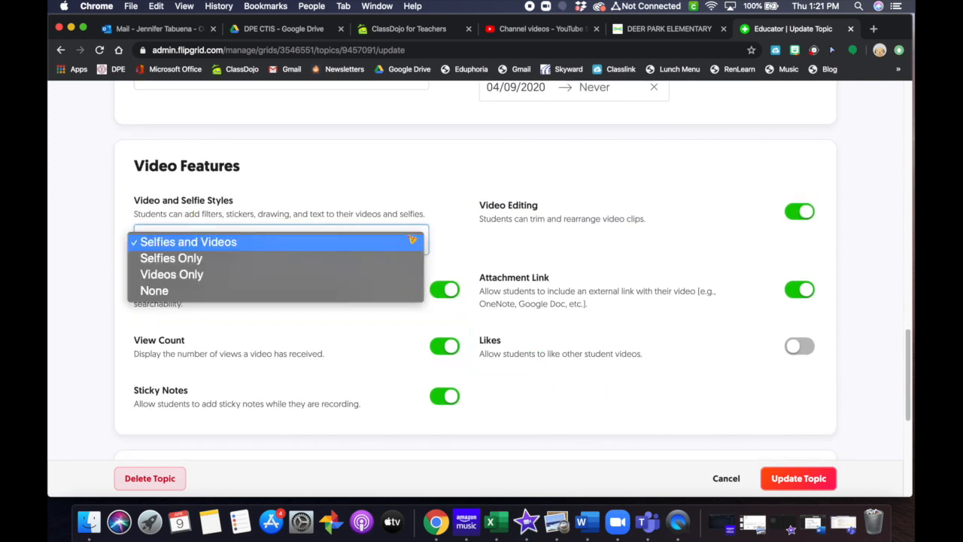
click(458, 274)
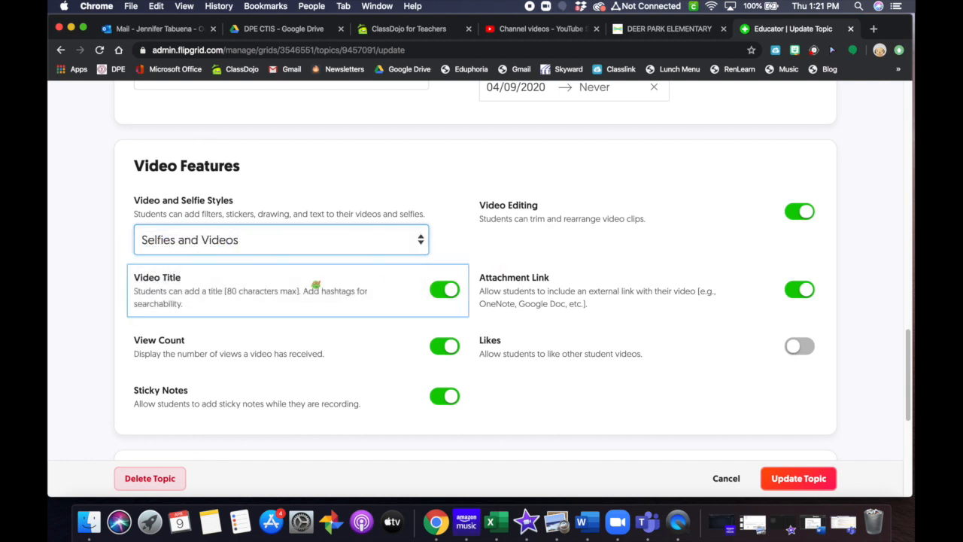
scroll(527, 286, down, 2)
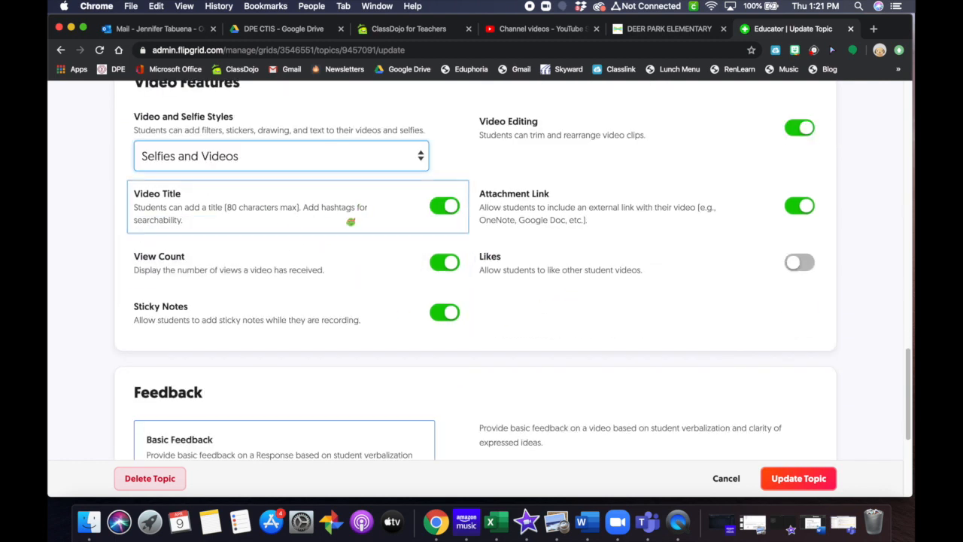
scroll(613, 250, up, 1)
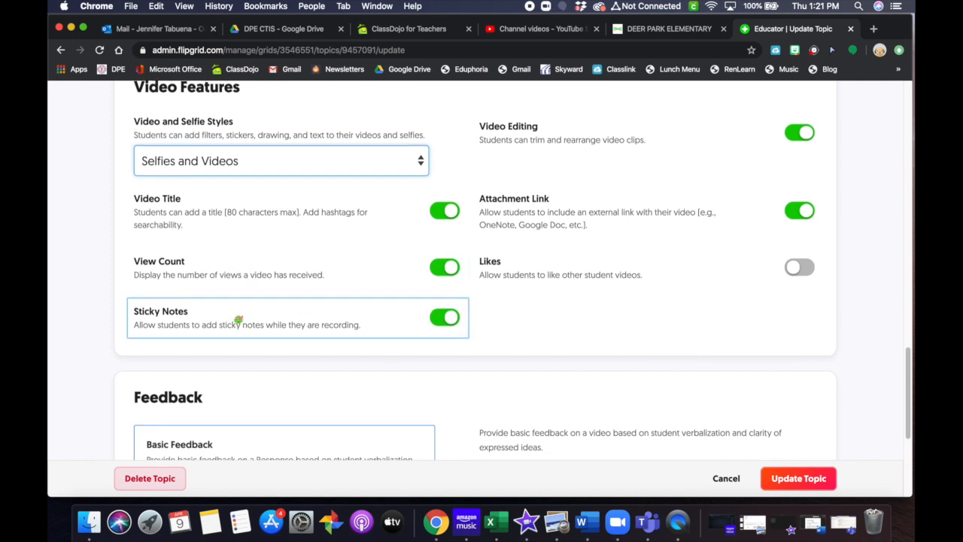
scroll(301, 331, up, 1)
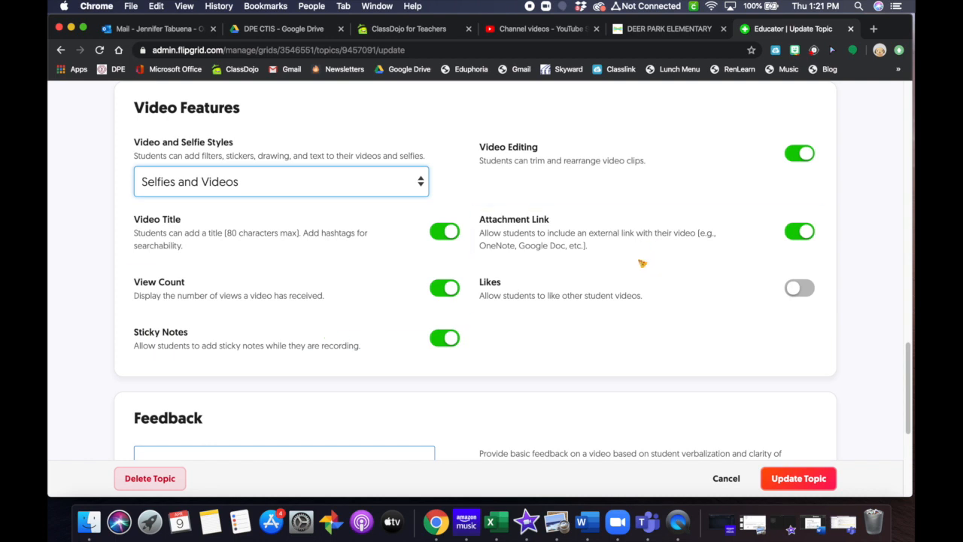
scroll(654, 262, up, 1)
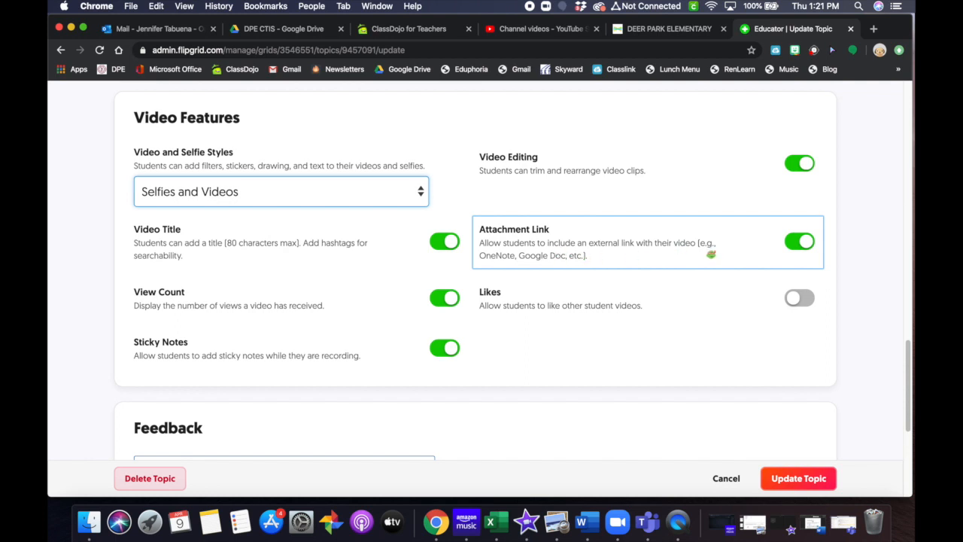
scroll(706, 254, down, 1)
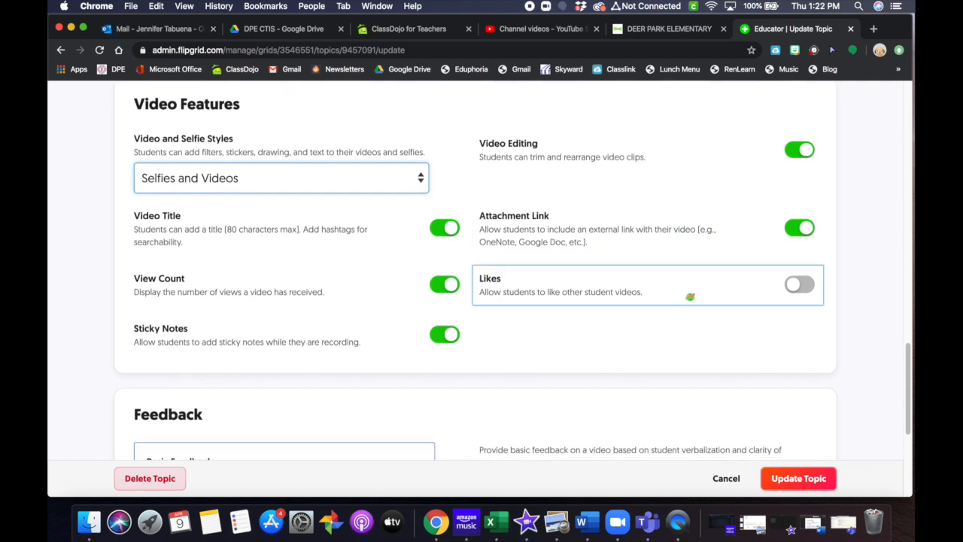
Step: Turn Likes on and switch Attachment Link and View Count off
click(813, 286)
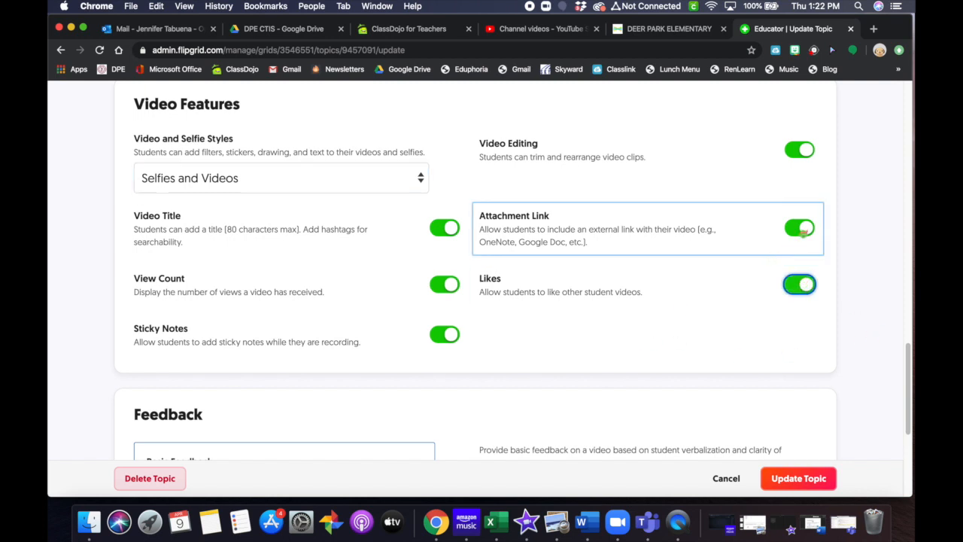
click(790, 229)
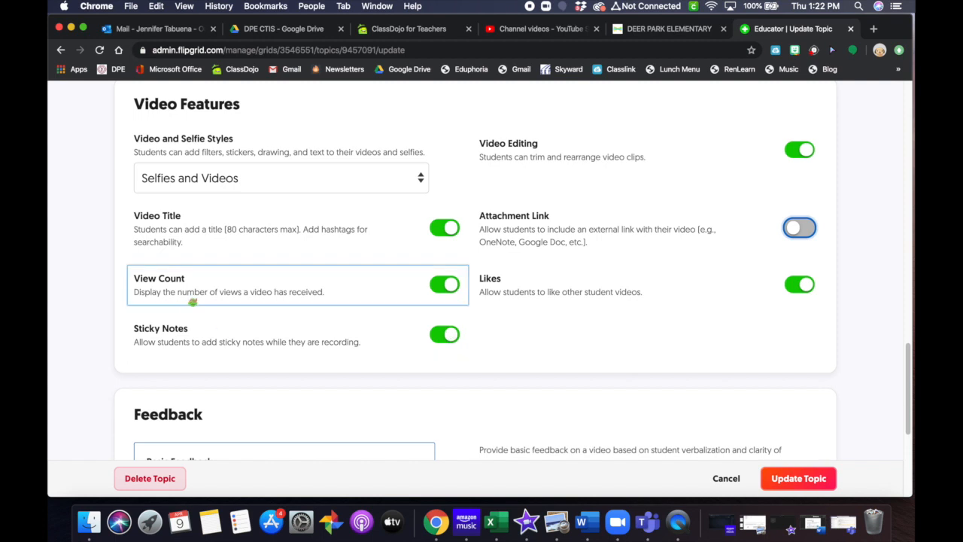
click(443, 284)
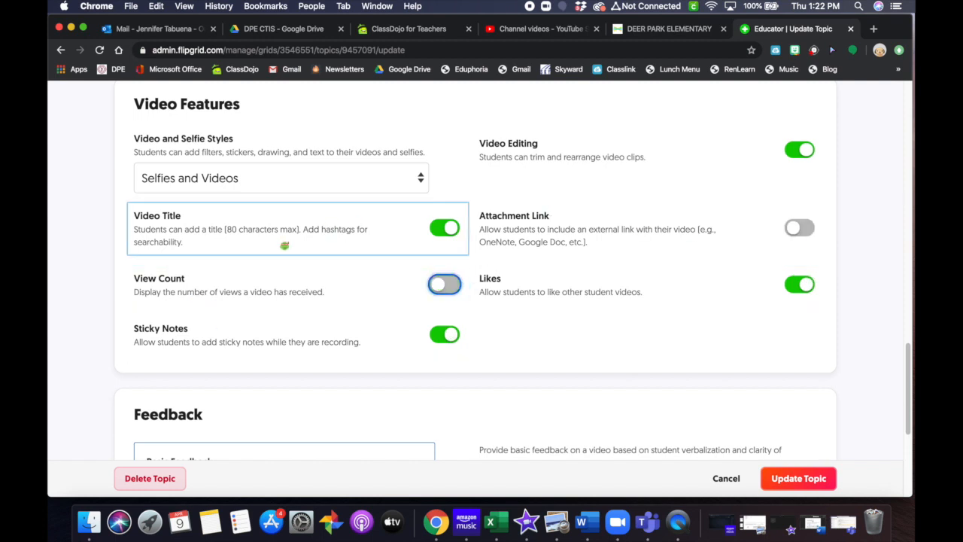
scroll(656, 228, up, 1)
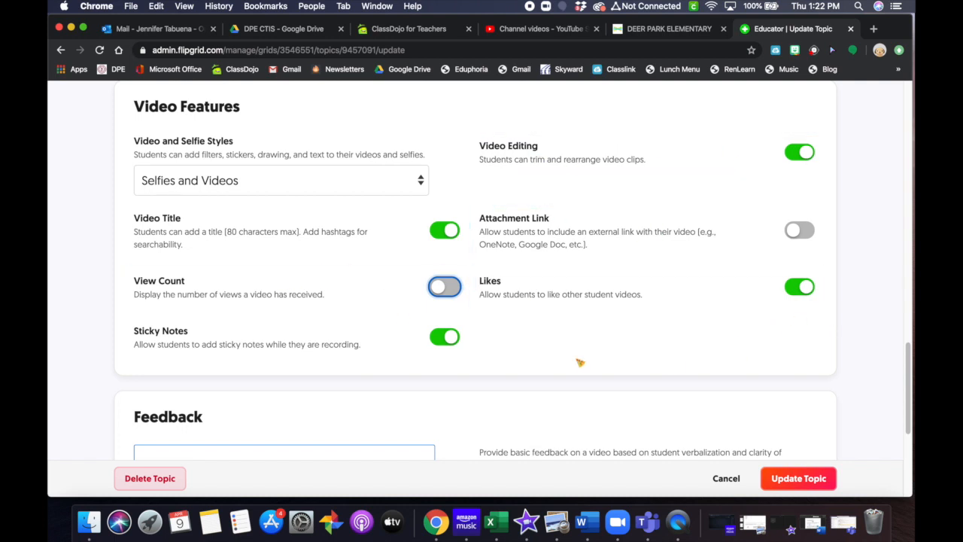
scroll(788, 312, down, 1)
scroll(785, 313, down, 5)
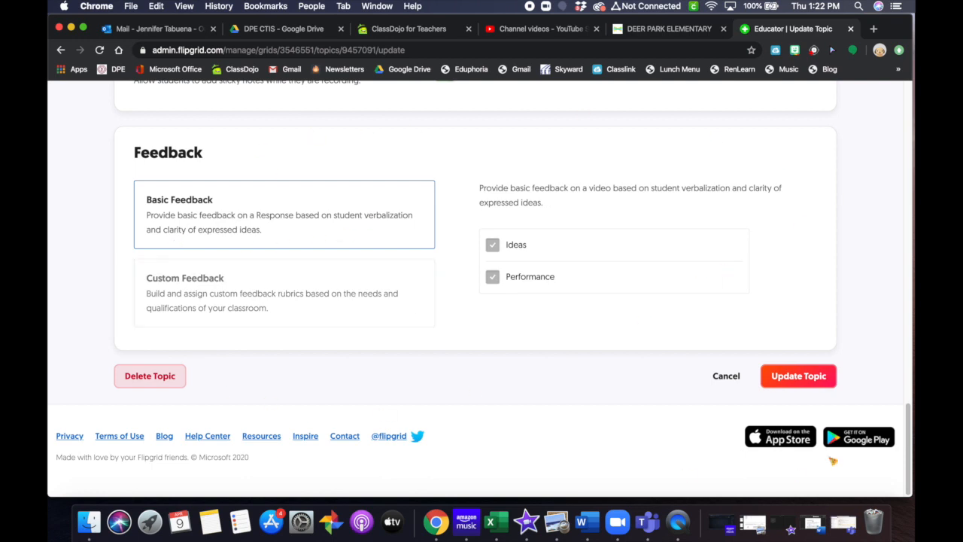
Step: Save the updated topic settings and look over the topic's Actions menu
click(808, 376)
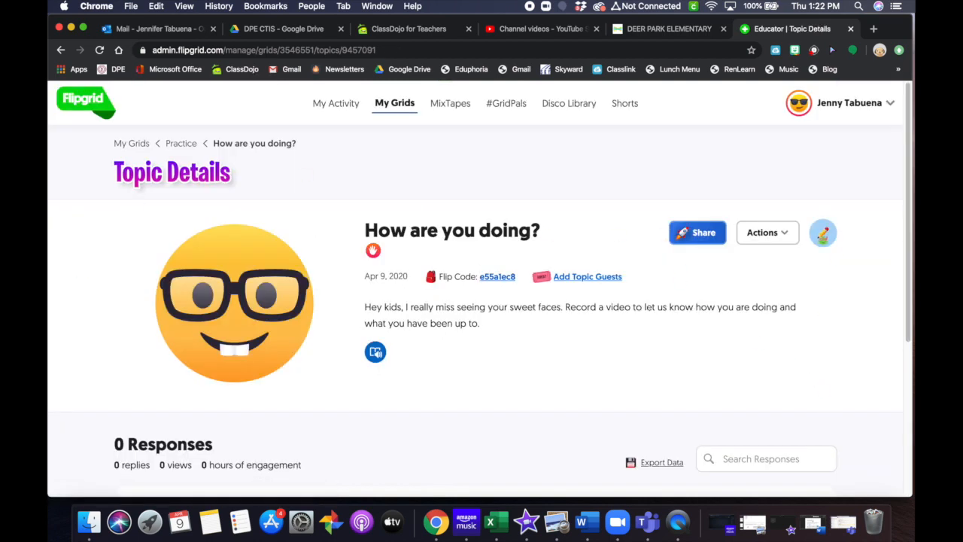
scroll(856, 369, down, 2)
scroll(855, 369, up, 2)
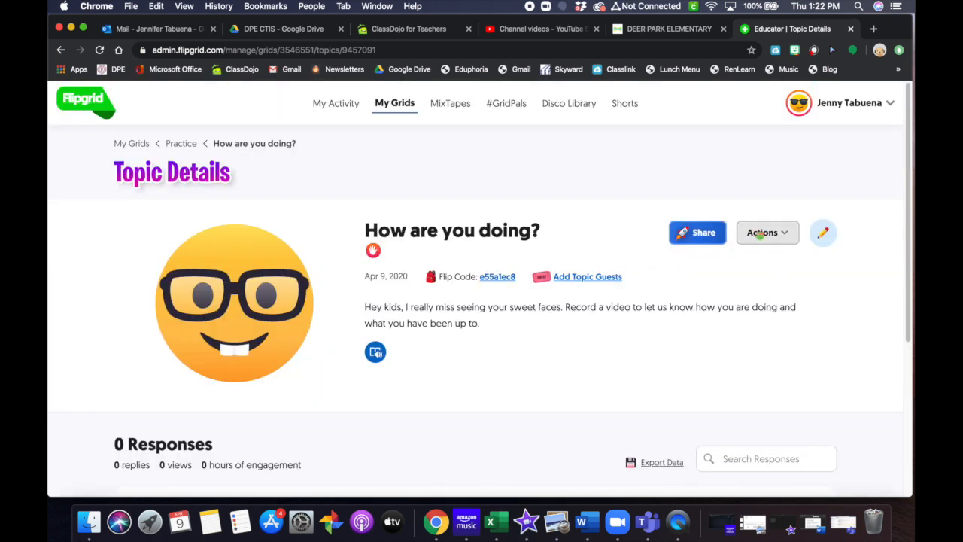
click(761, 234)
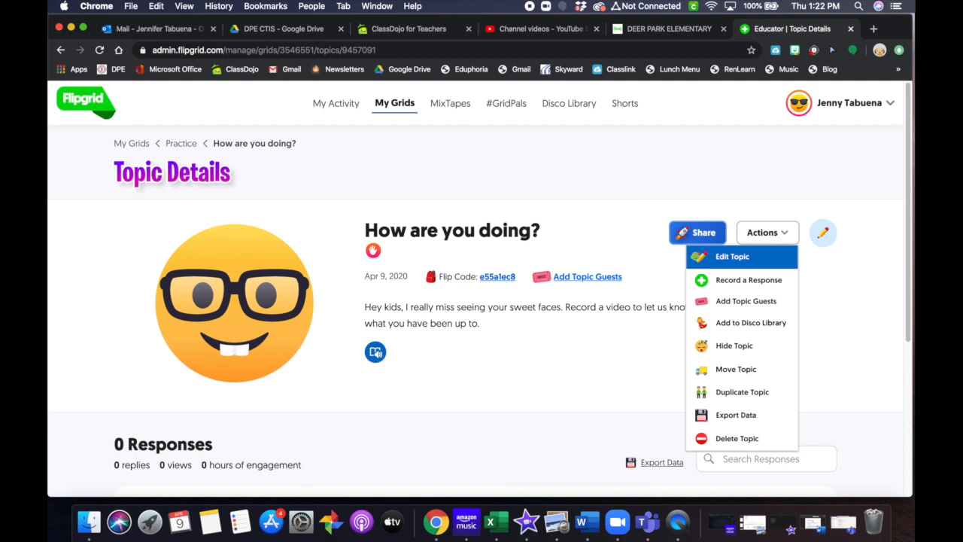
click(875, 372)
click(768, 235)
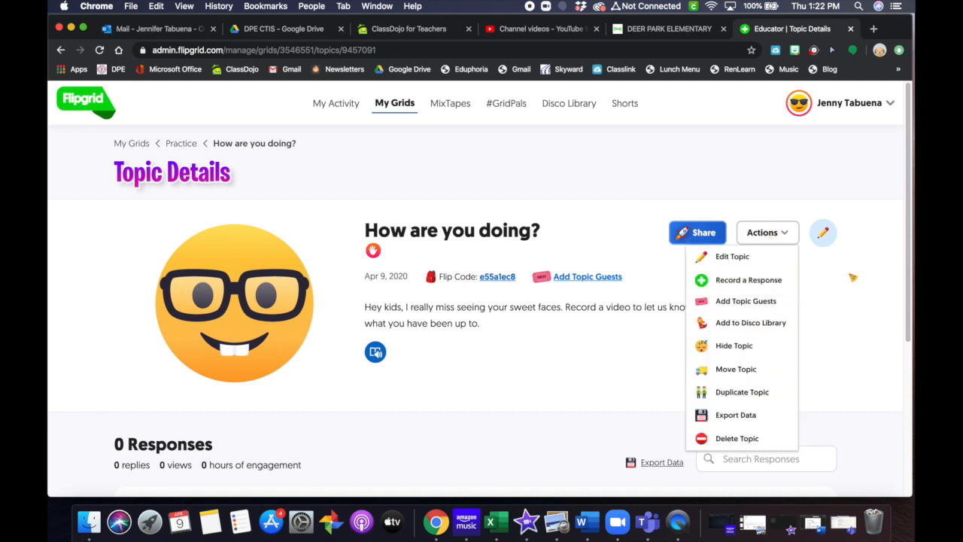
click(863, 305)
Step: View the topic's share link and QR code, then close the Share window
scroll(562, 365, down, 1)
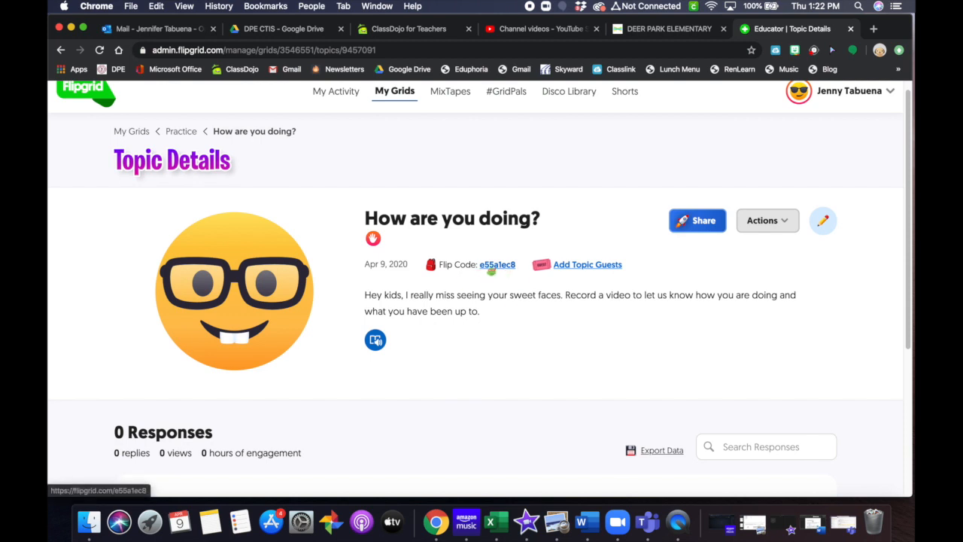
click(699, 222)
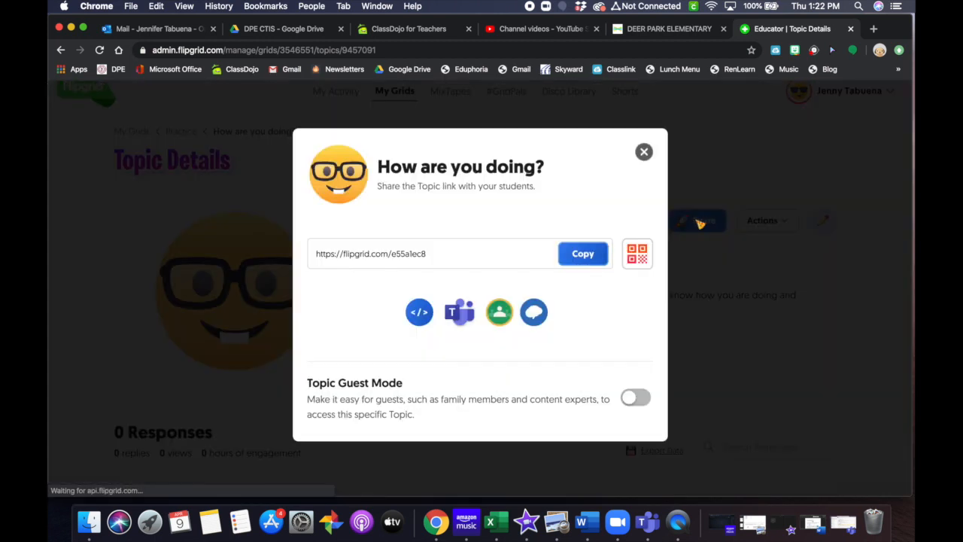
click(645, 153)
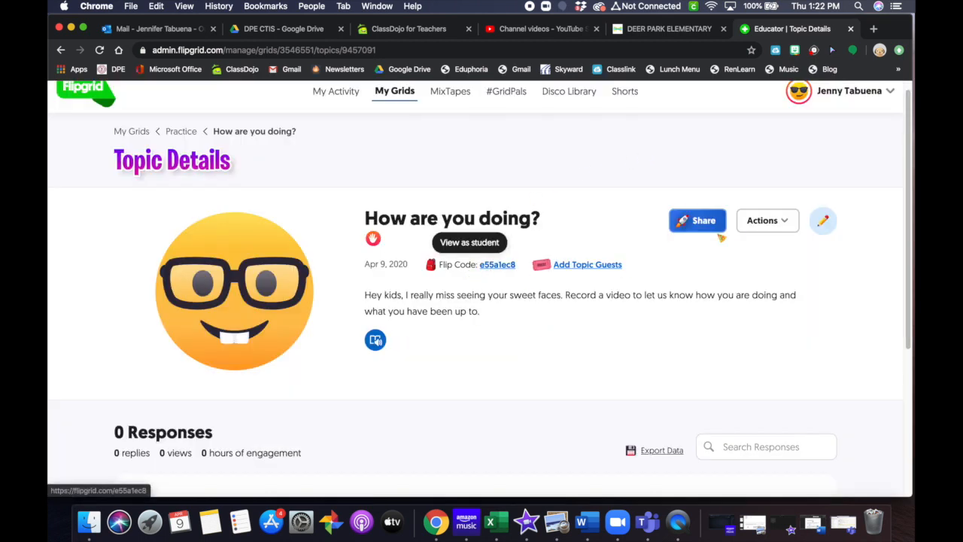
click(685, 226)
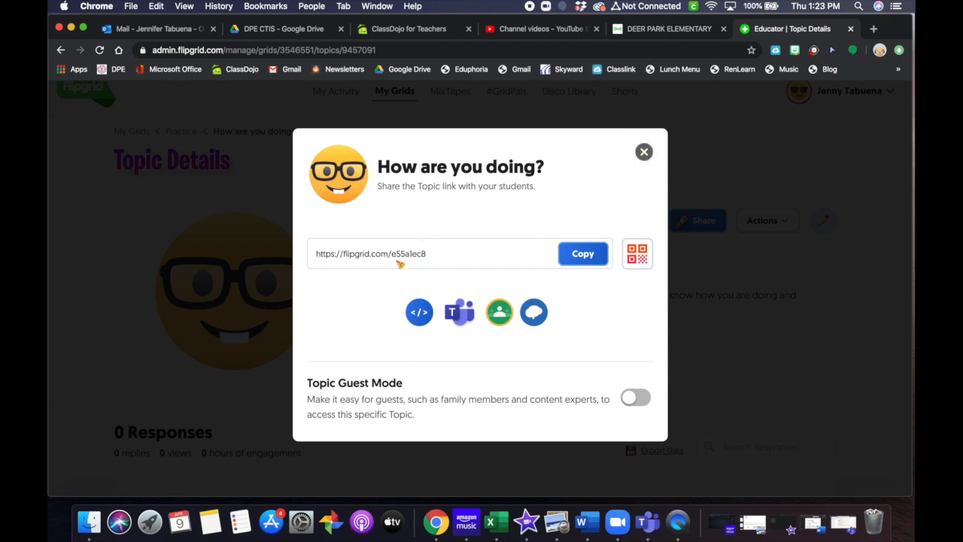
click(646, 265)
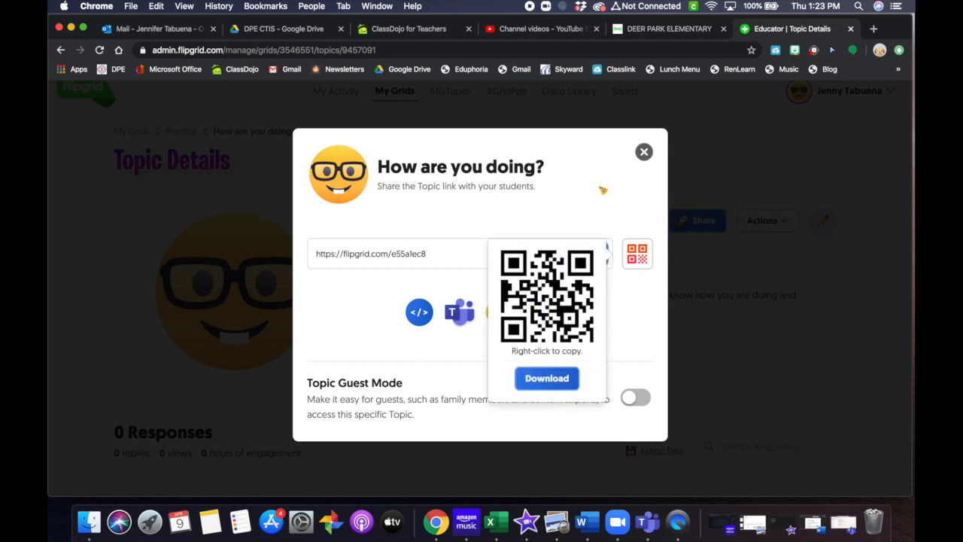
click(600, 207)
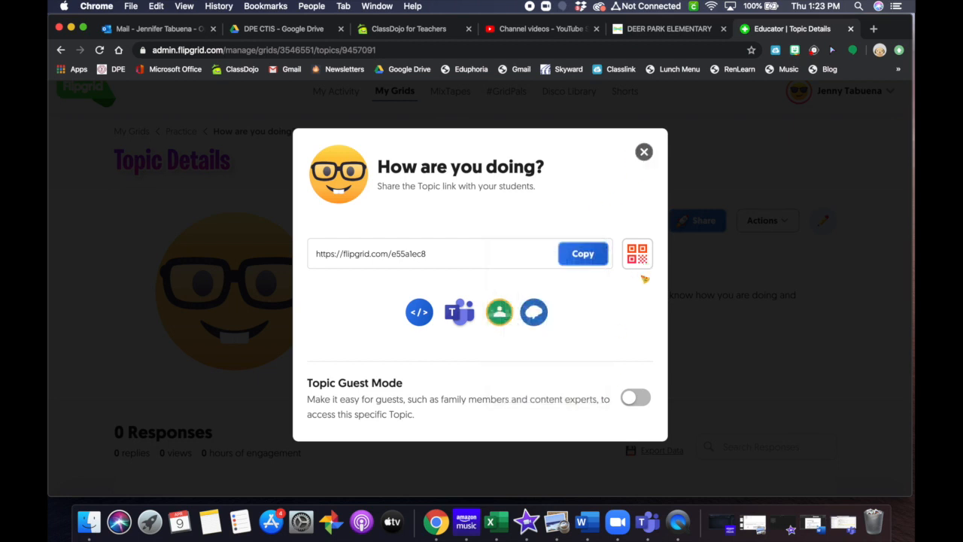
click(636, 253)
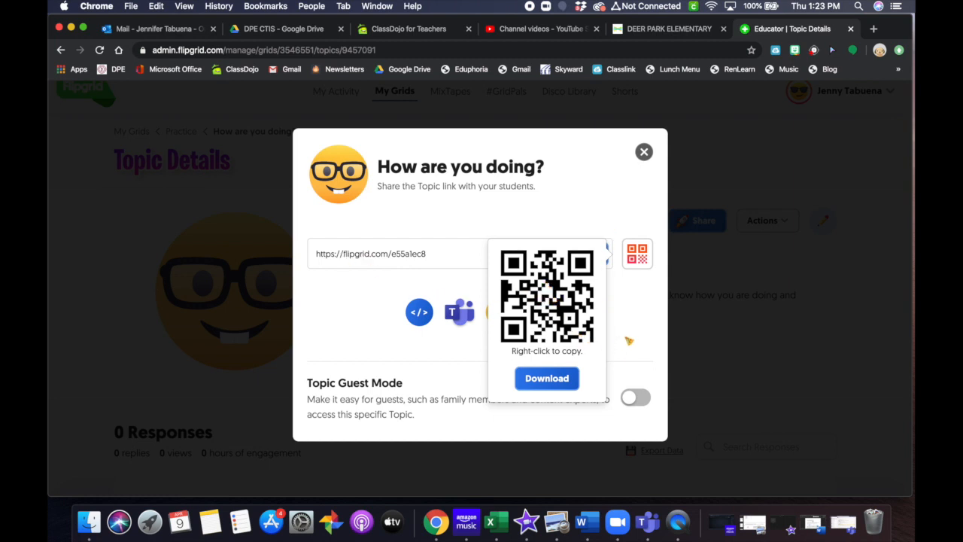
click(645, 152)
scroll(730, 331, down, 1)
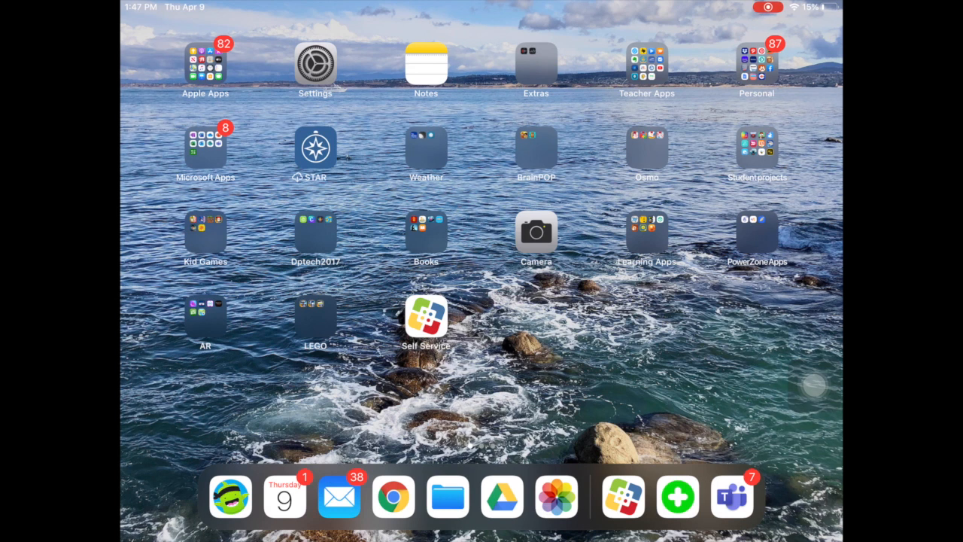
Step: Look up Flipgrid in the Self Service catalogue, then return to the iPad home screen
click(426, 316)
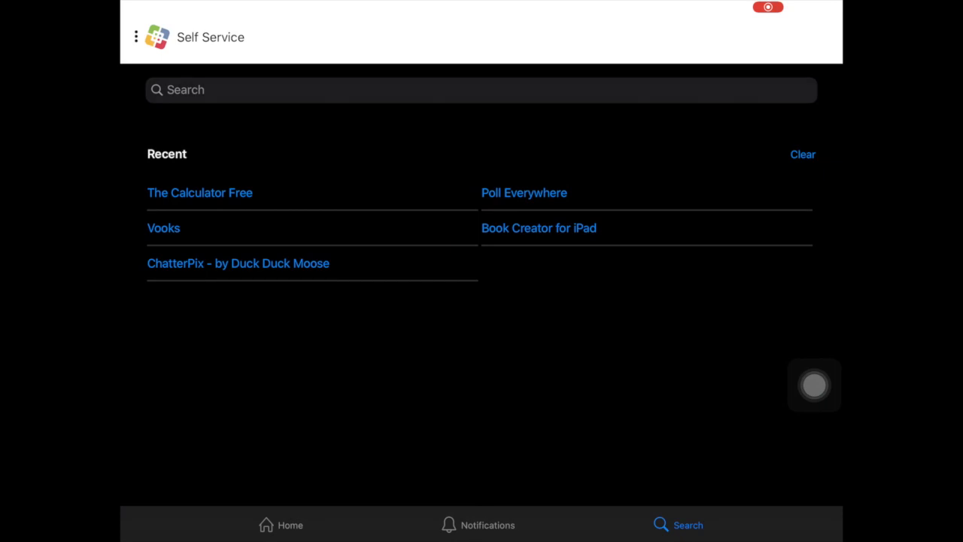
click(481, 90)
text(Flip)
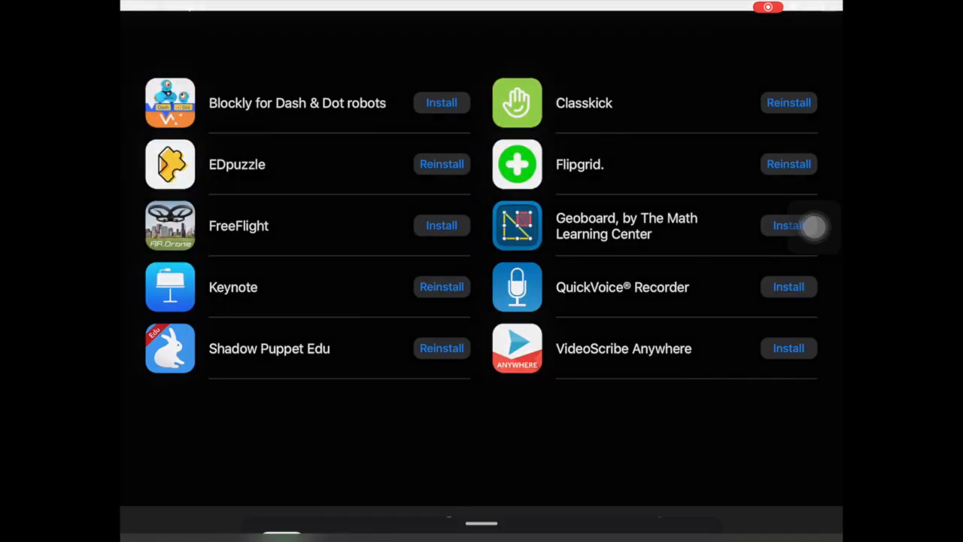
click(580, 164)
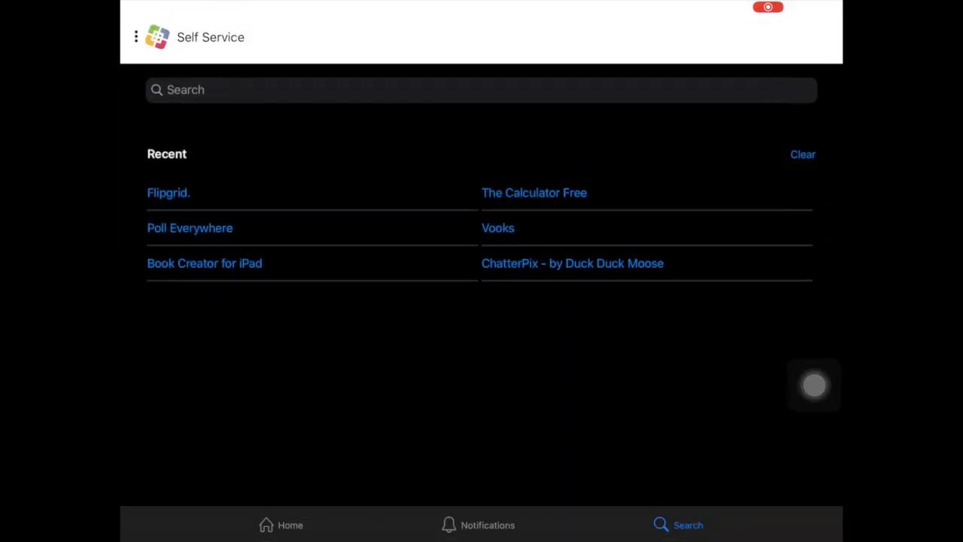
key(super+h)
Step: Launch Flipgrid through a Spotlight search for 'flip' and ready the Flip code field
drag(482, 226, 482, 361)
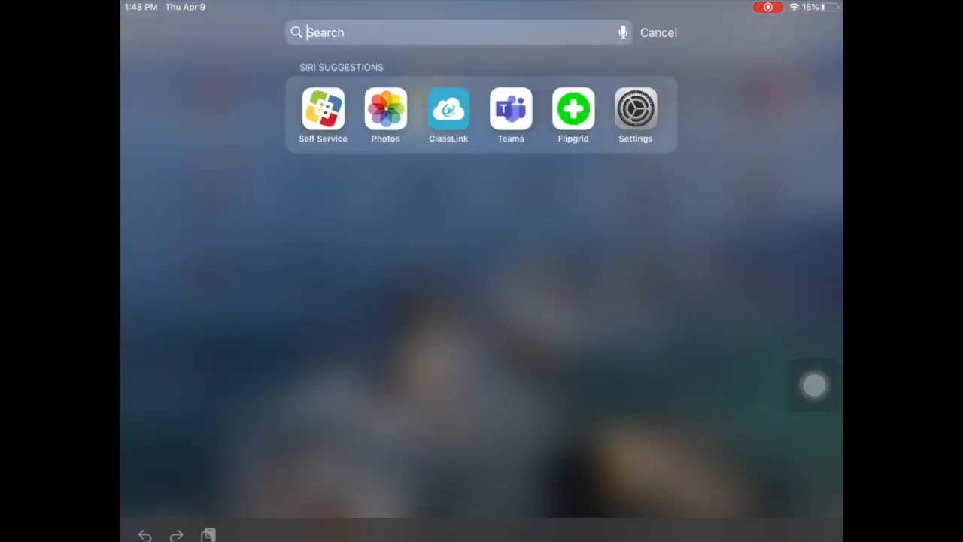
text(dlip)
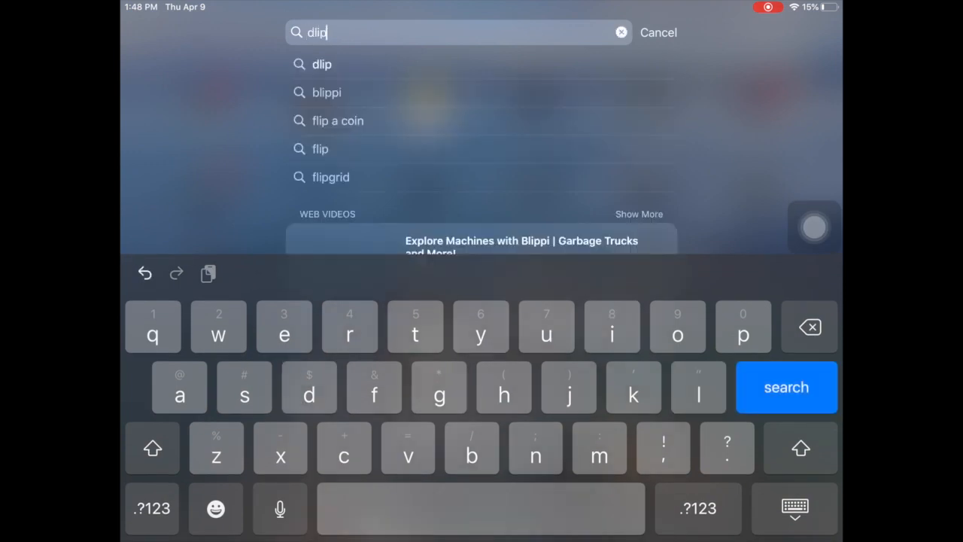
key(BackSpace)
key(BackSpace)
key(BackSpace)
key(BackSpace)
text(f)
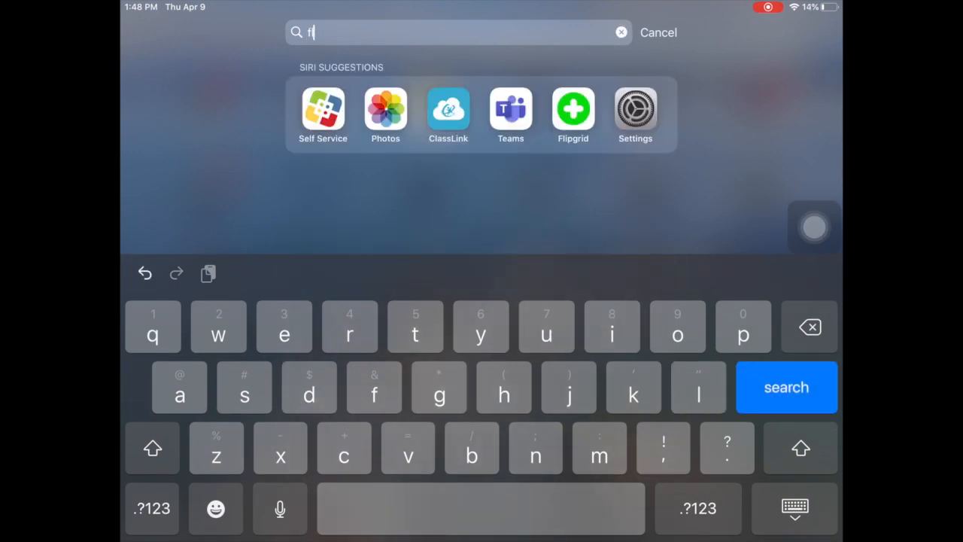
text(lip)
click(324, 244)
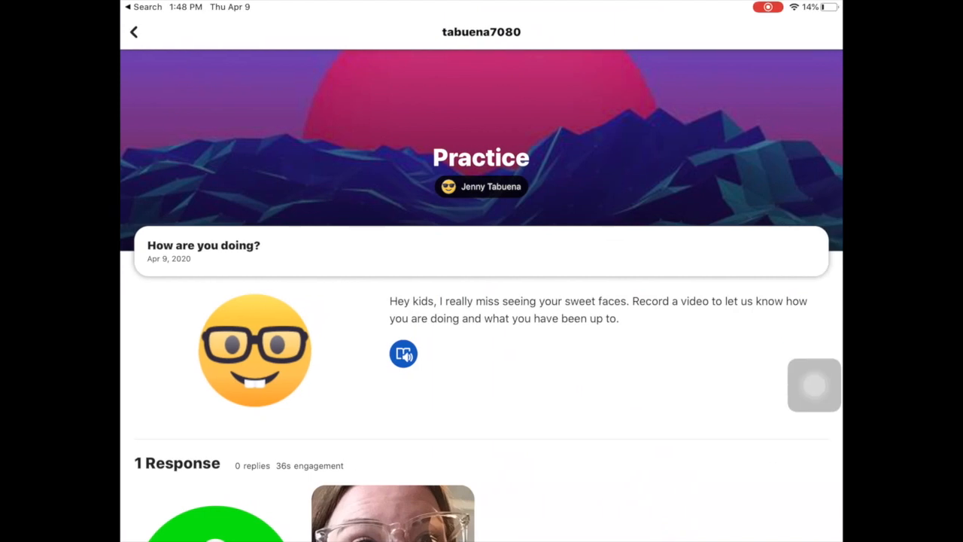
click(134, 32)
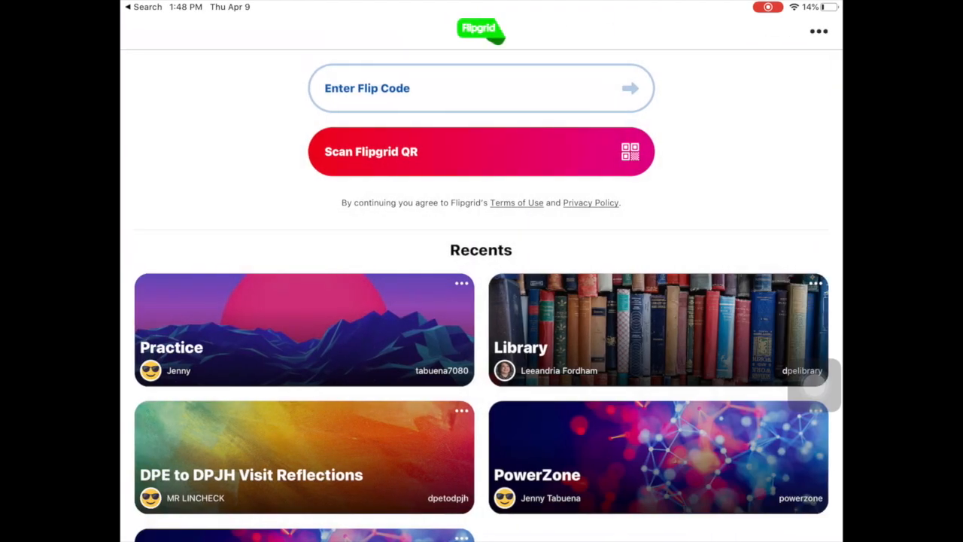
scroll(482, 302, up, 1)
click(467, 89)
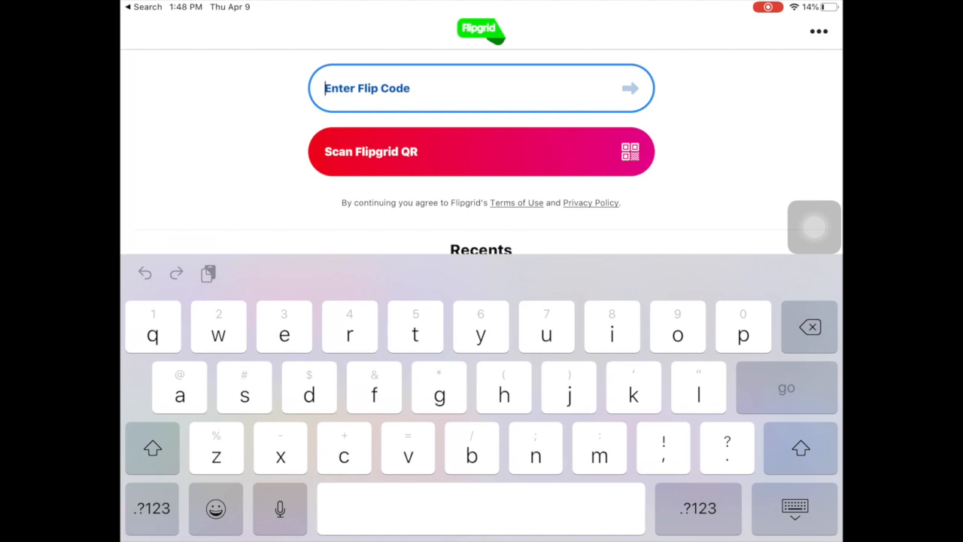
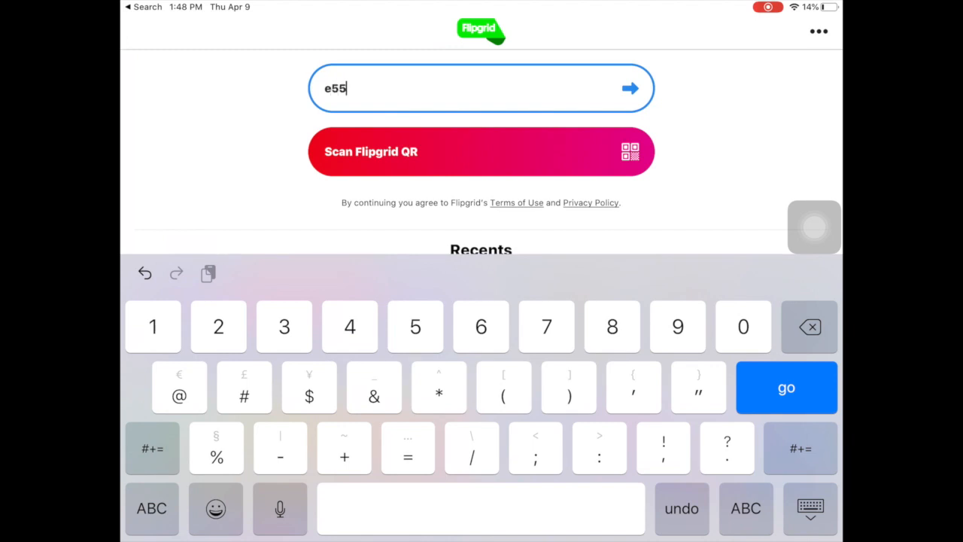
click(152, 509)
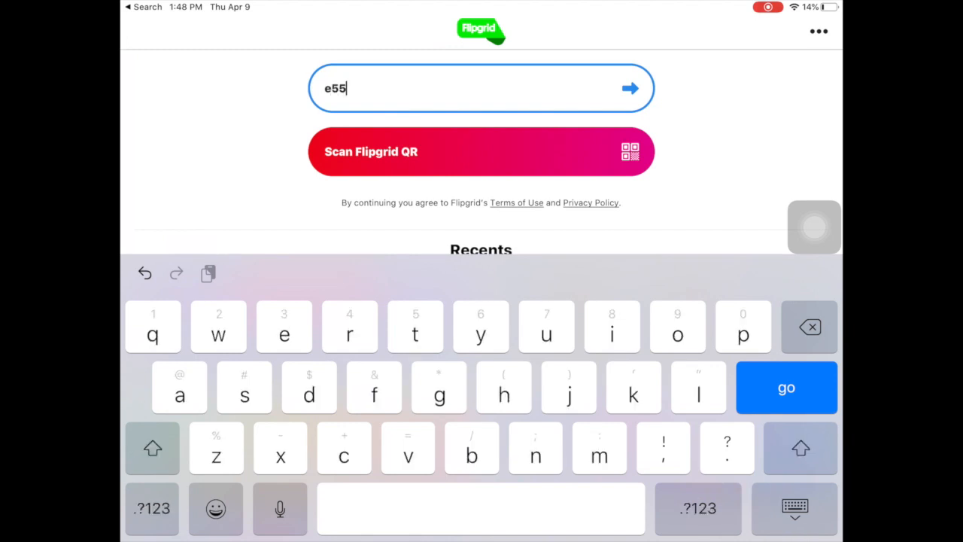
click(699, 508)
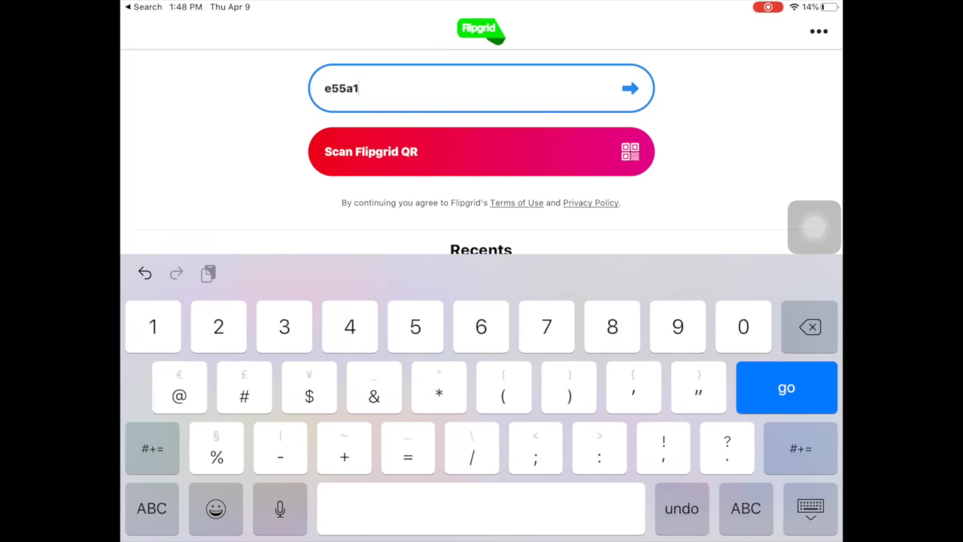
click(746, 508)
click(698, 508)
key(Return)
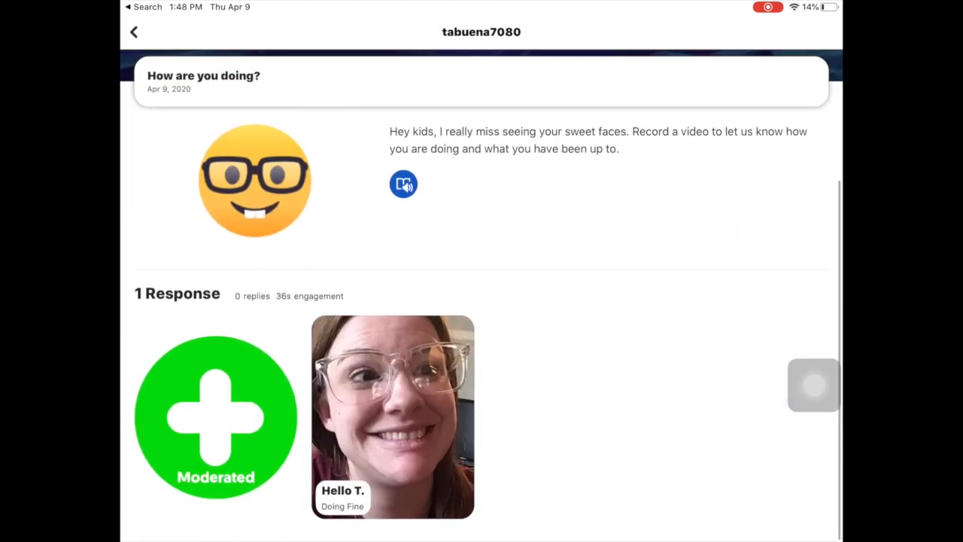
Step: Have Immersive Reader read the topic prompt aloud, then pause it and return to the topic page
scroll(482, 295, up, 5)
scroll(482, 295, down, 3)
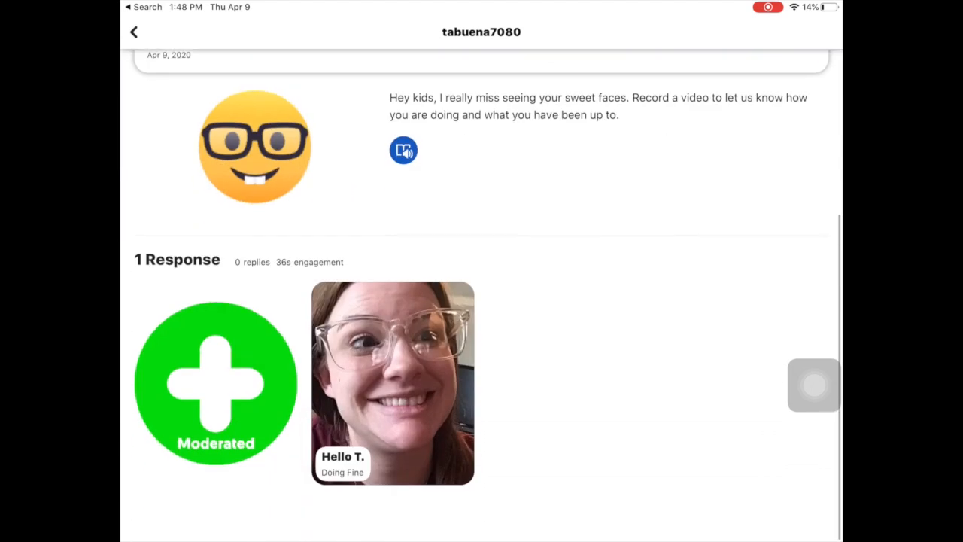
scroll(482, 295, up, 2)
scroll(482, 295, down, 3)
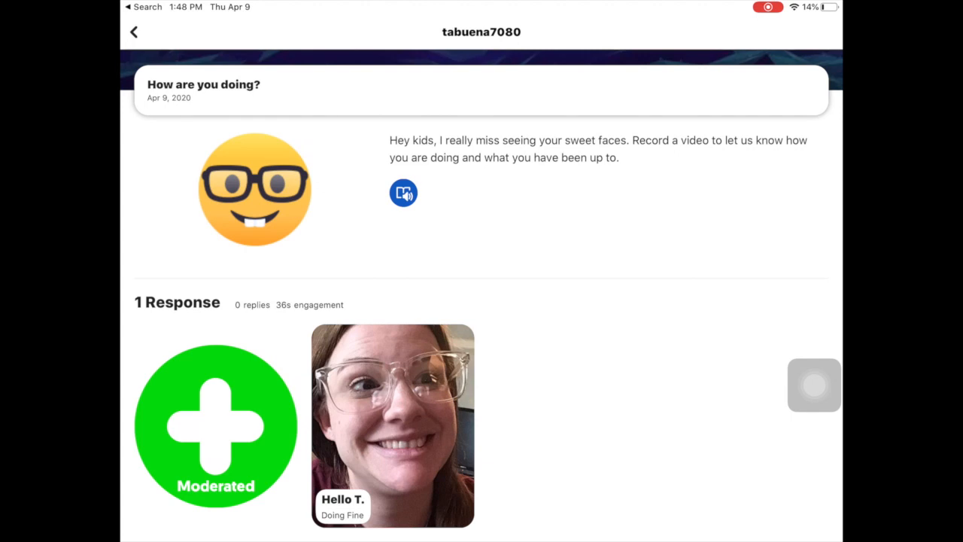
scroll(482, 295, up, 2)
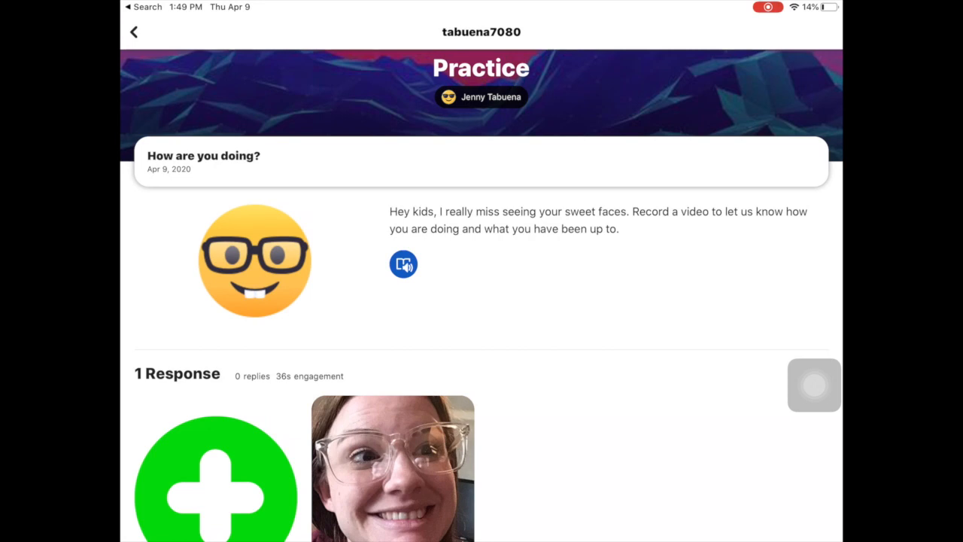
click(403, 265)
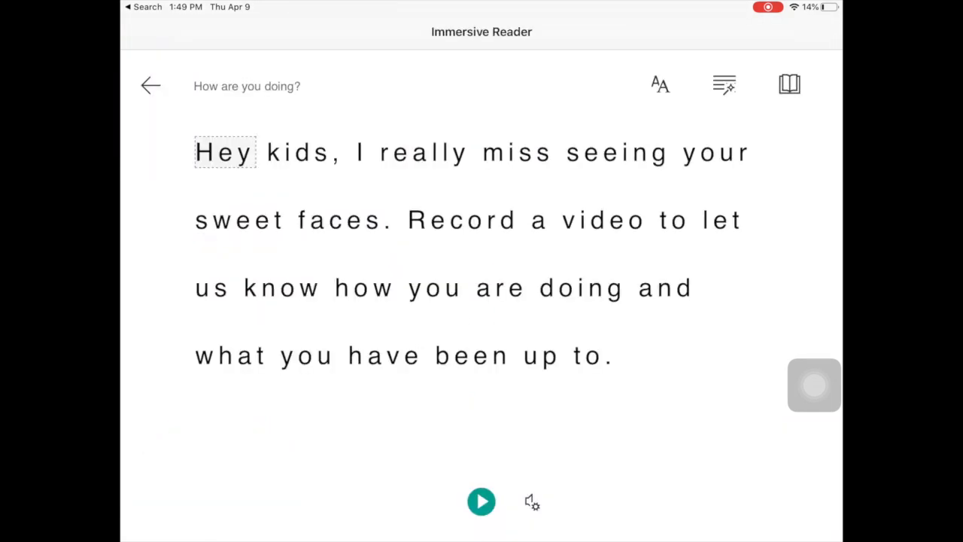
click(482, 501)
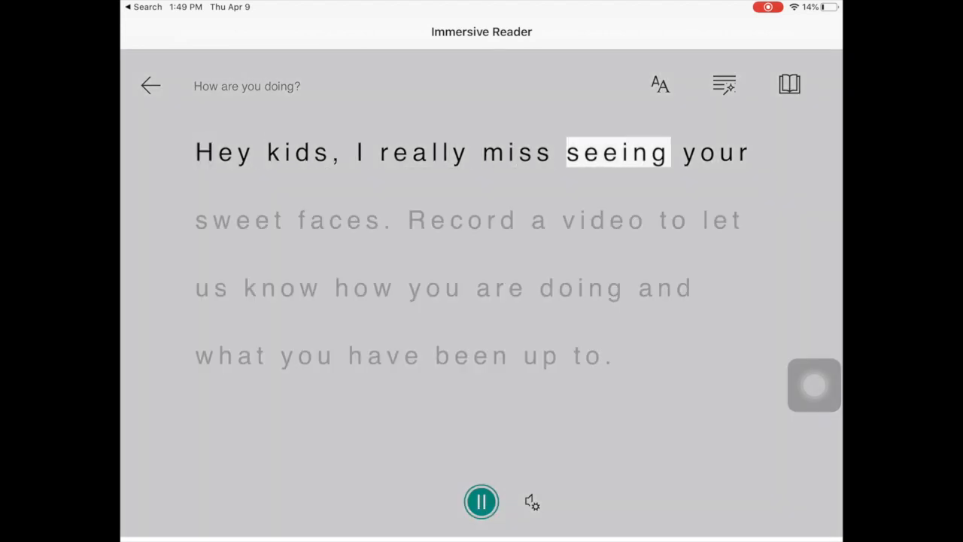
click(481, 502)
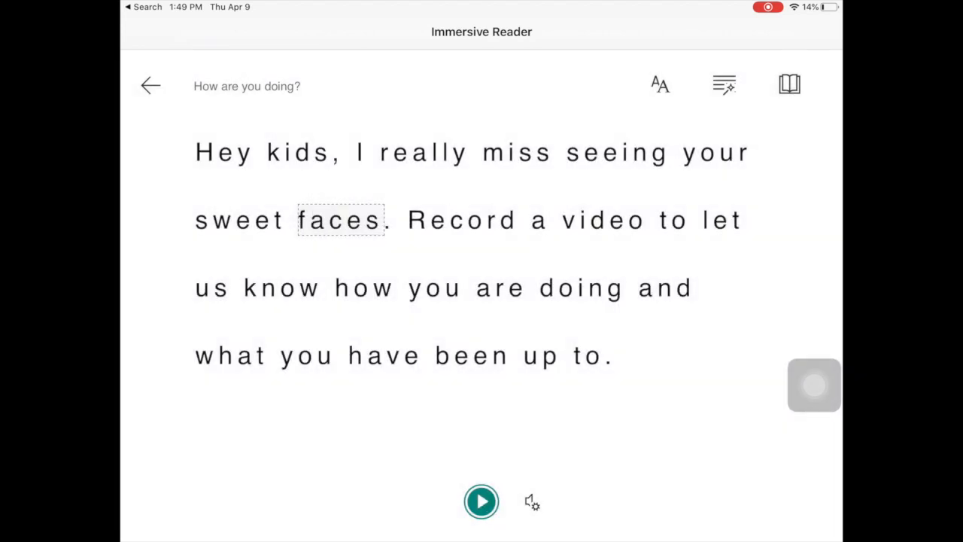
click(151, 86)
scroll(482, 301, down, 2)
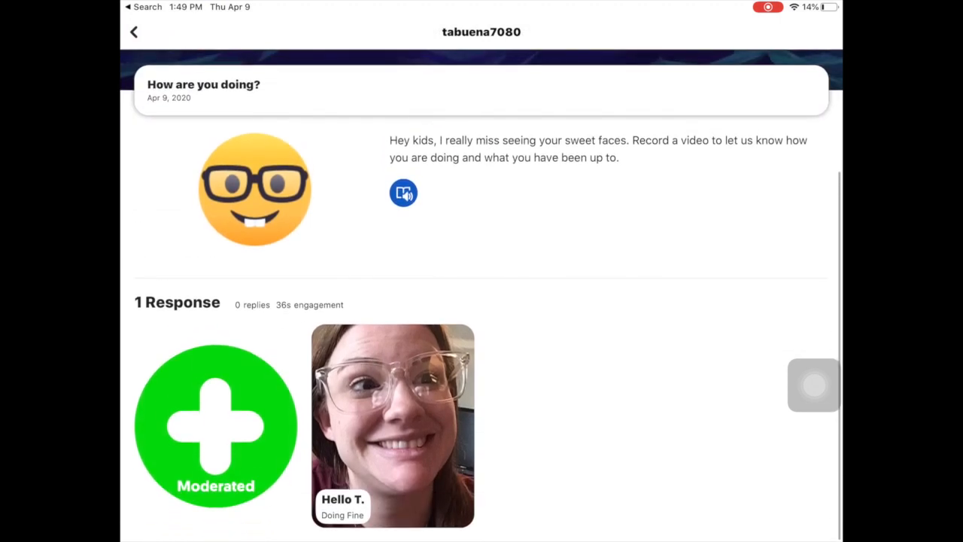
Step: Record a short video clip as a new response to the topic
click(216, 426)
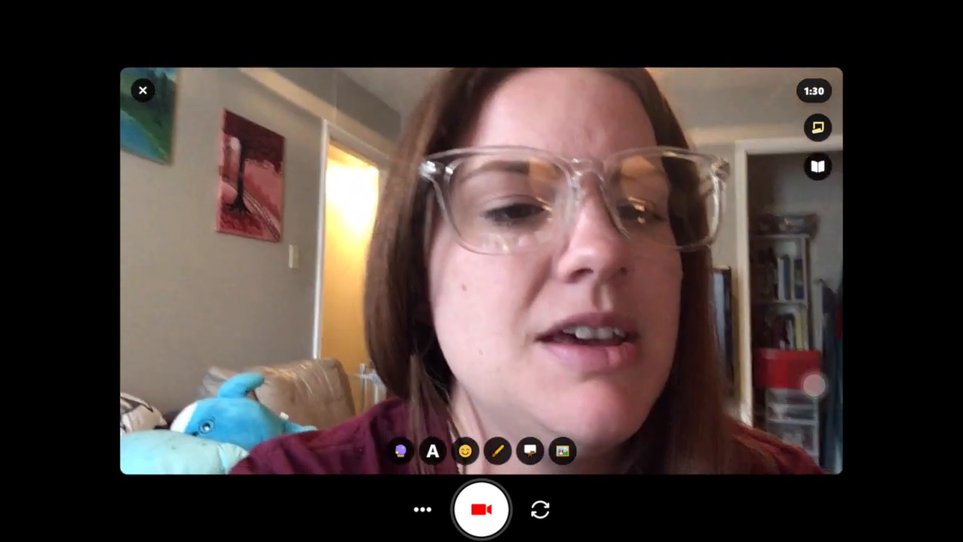
click(482, 510)
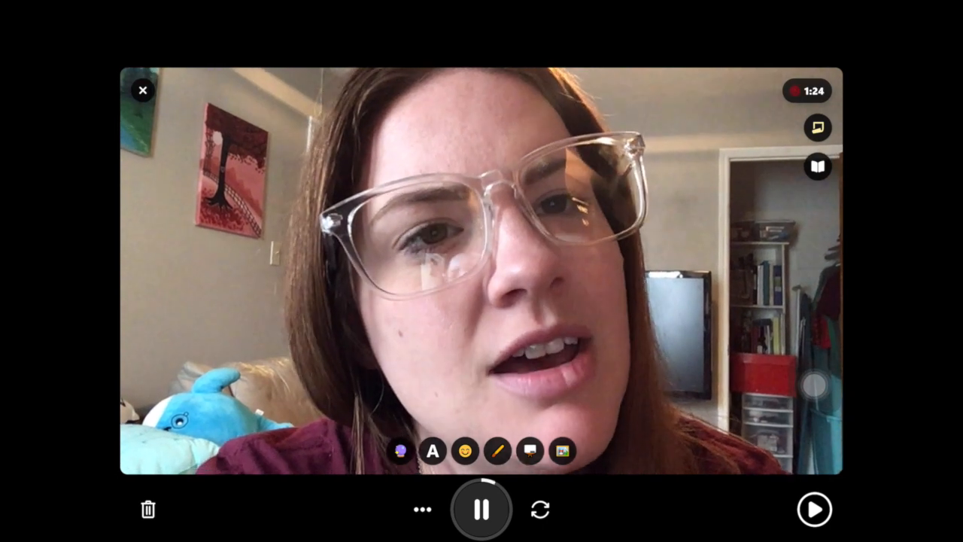
click(481, 509)
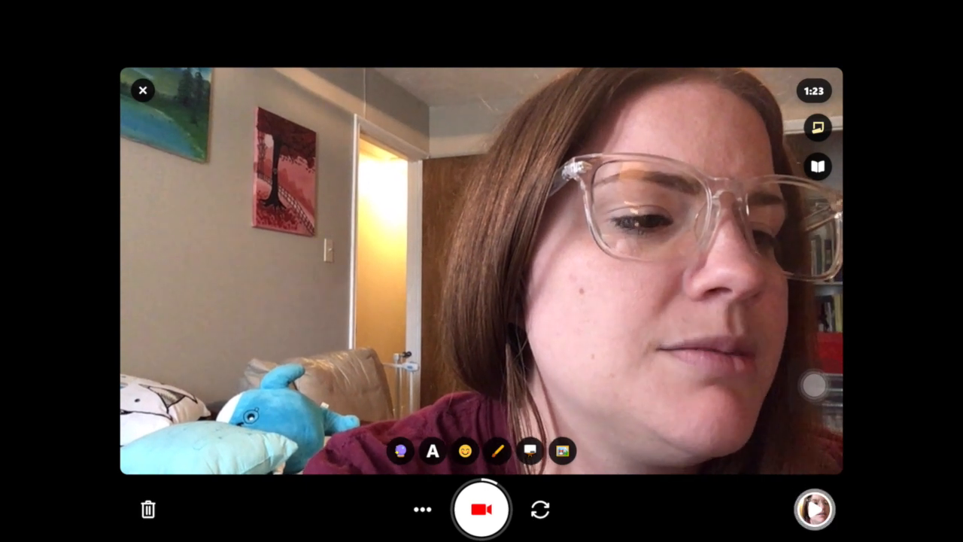
Step: Review the clip and take a selfie as its cover photo
click(815, 510)
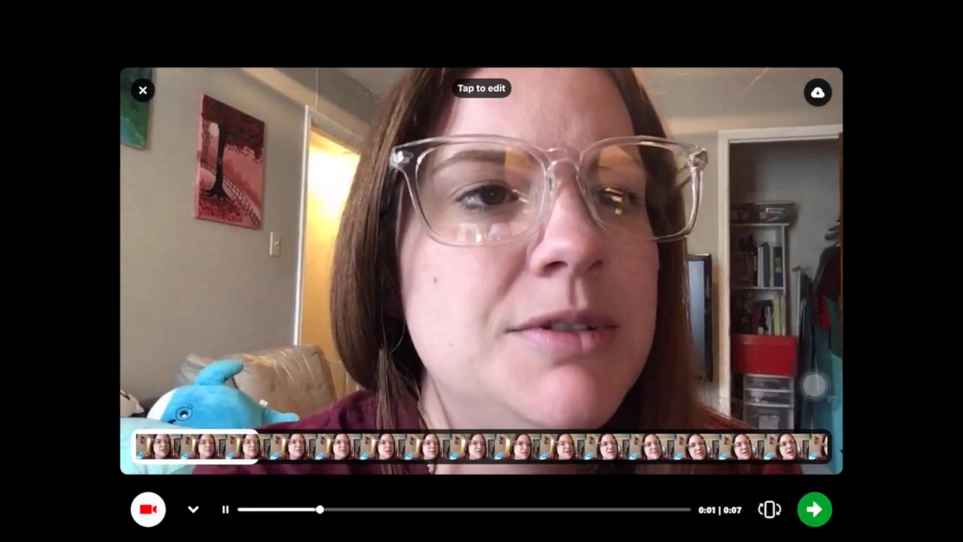
click(815, 510)
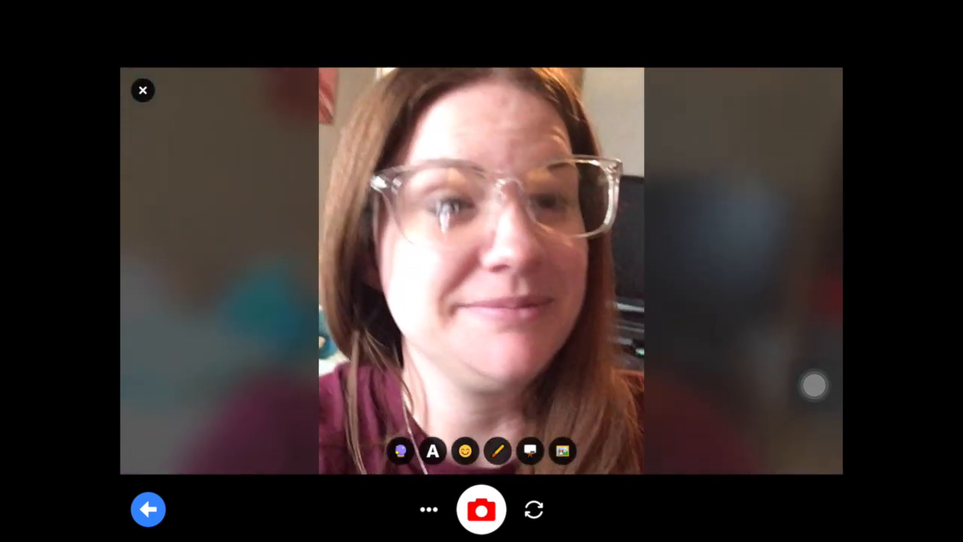
click(482, 510)
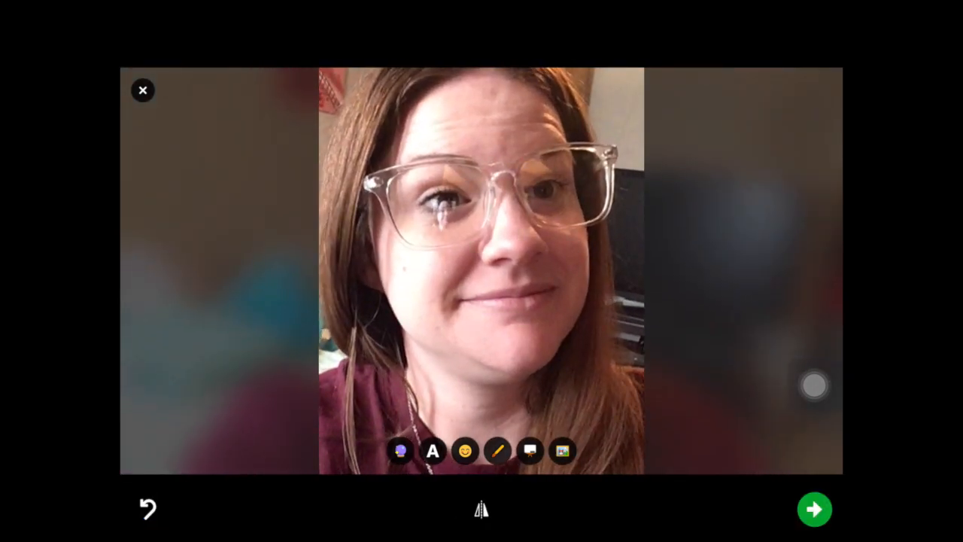
click(815, 509)
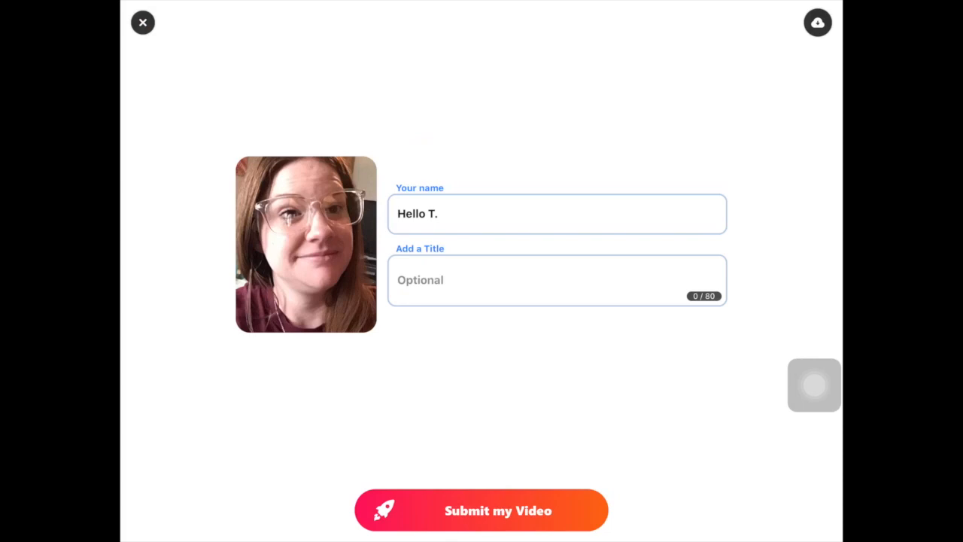
Step: Submit the Doing Fine video for approval, return to the topic, and open Control Center
click(482, 510)
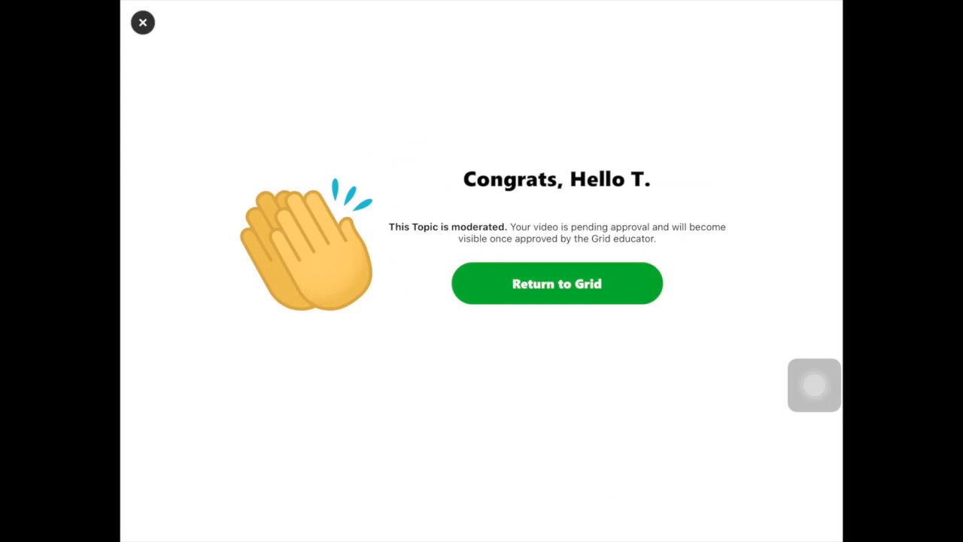
click(557, 284)
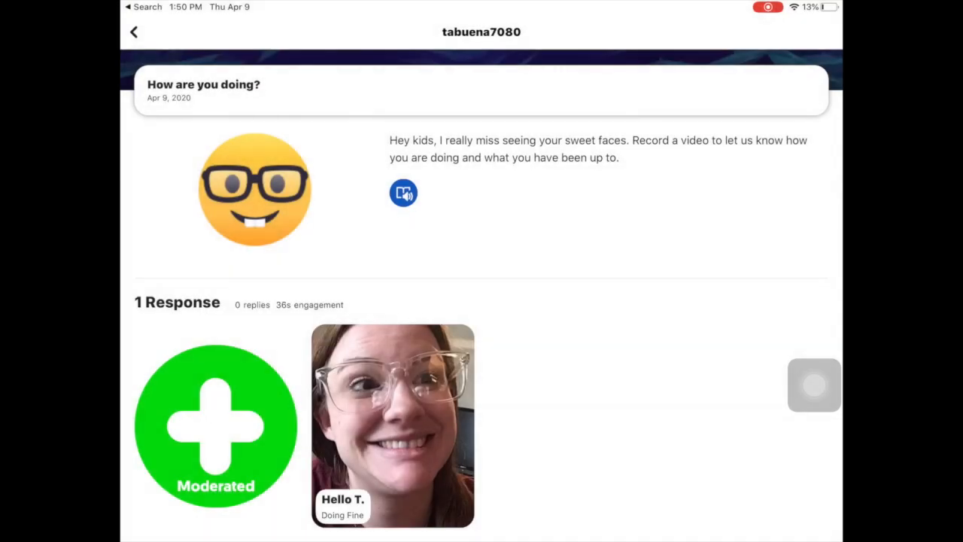
scroll(482, 301, down, 2)
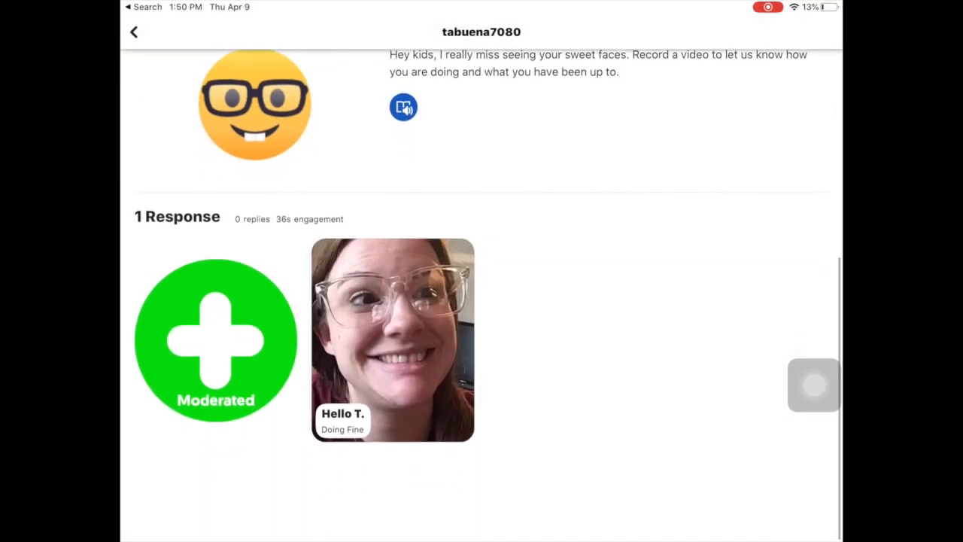
scroll(481, 301, up, 4)
scroll(481, 301, down, 3)
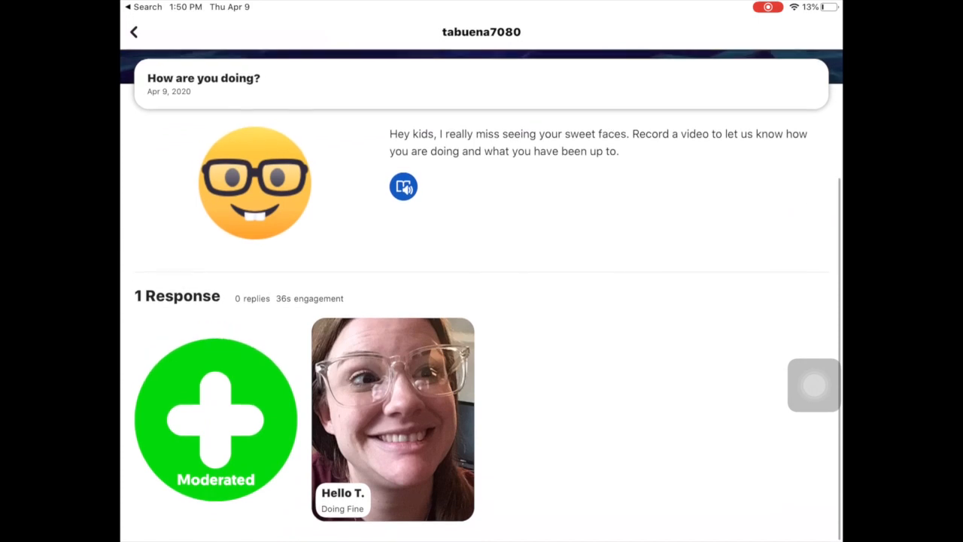
scroll(482, 302, up, 3)
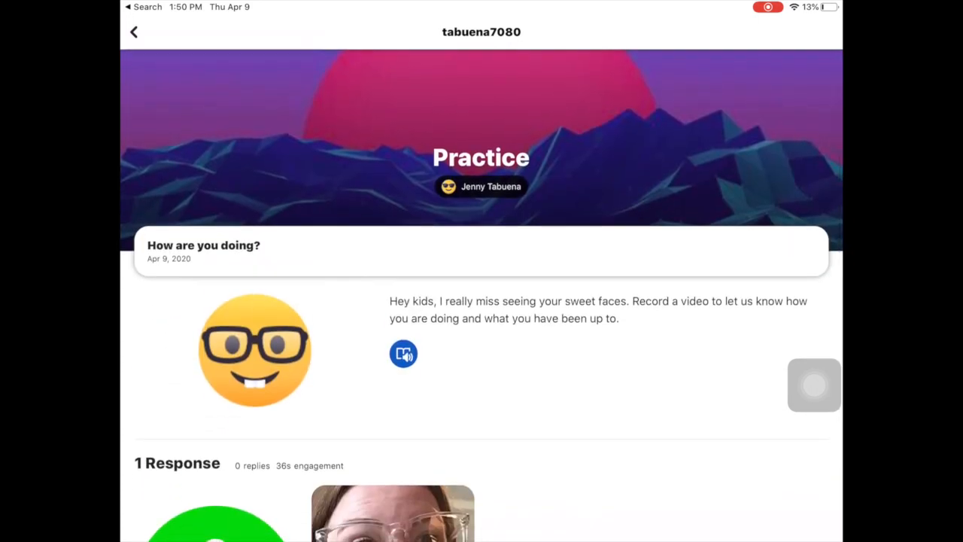
drag(790, 4, 790, 226)
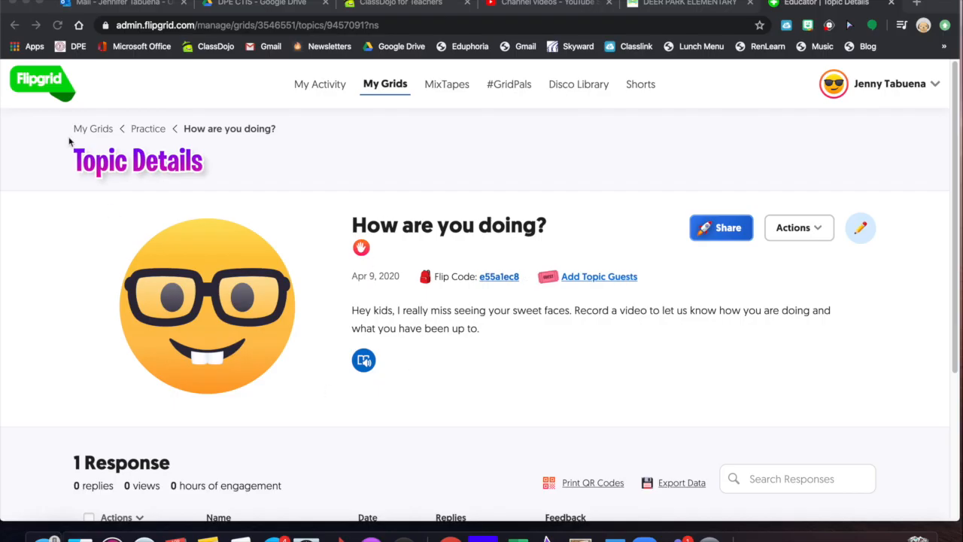
Step: Watch the student's response in admin, then change its status from Hidden to Active
scroll(376, 271, down, 5)
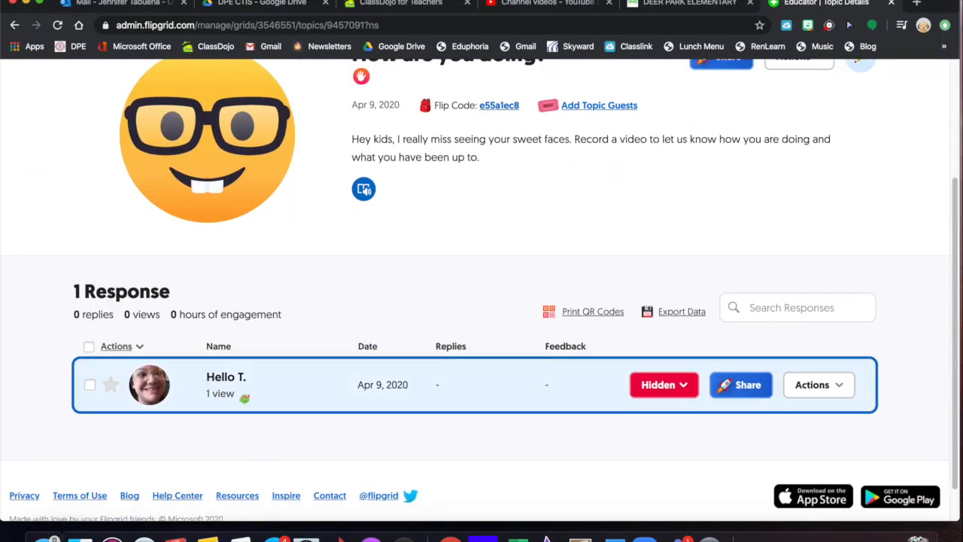
click(333, 393)
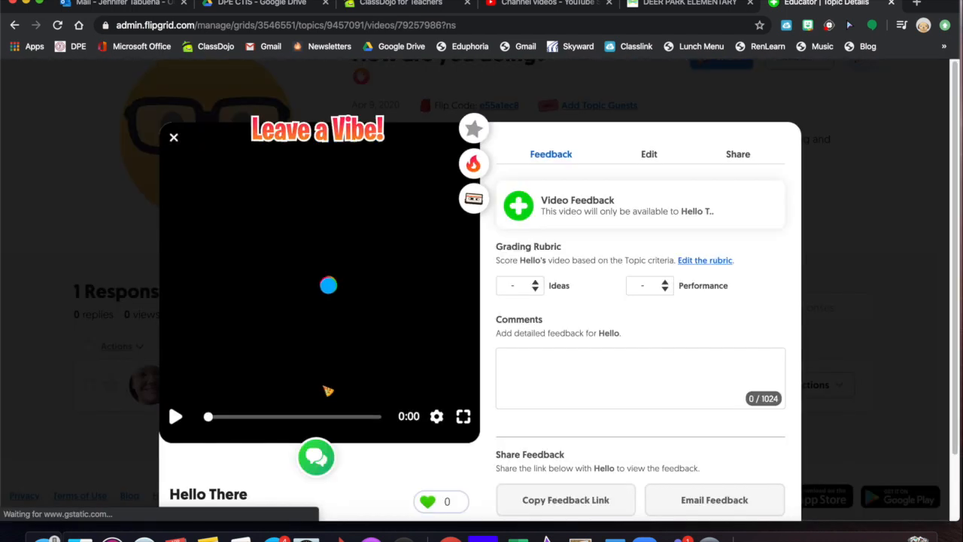
click(172, 420)
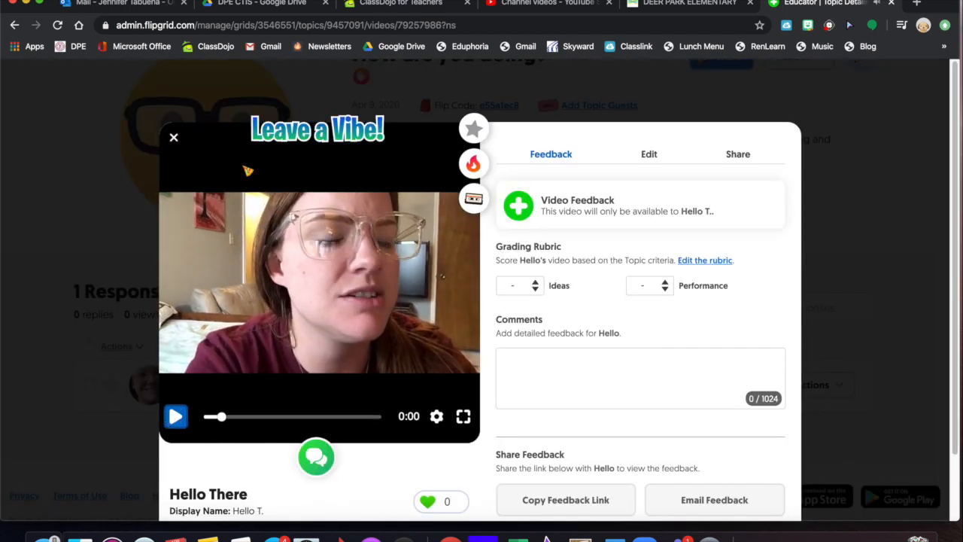
scroll(727, 365, down, 2)
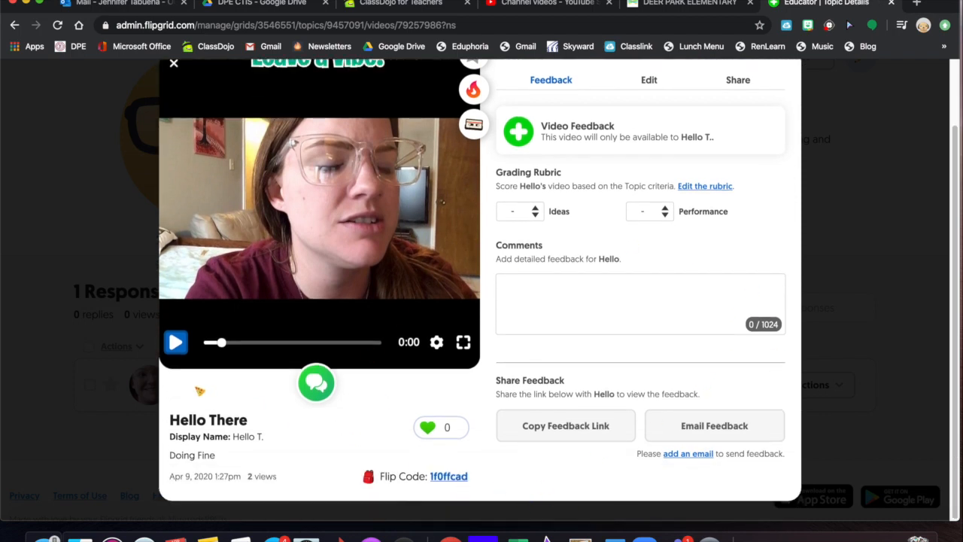
scroll(574, 346, up, 2)
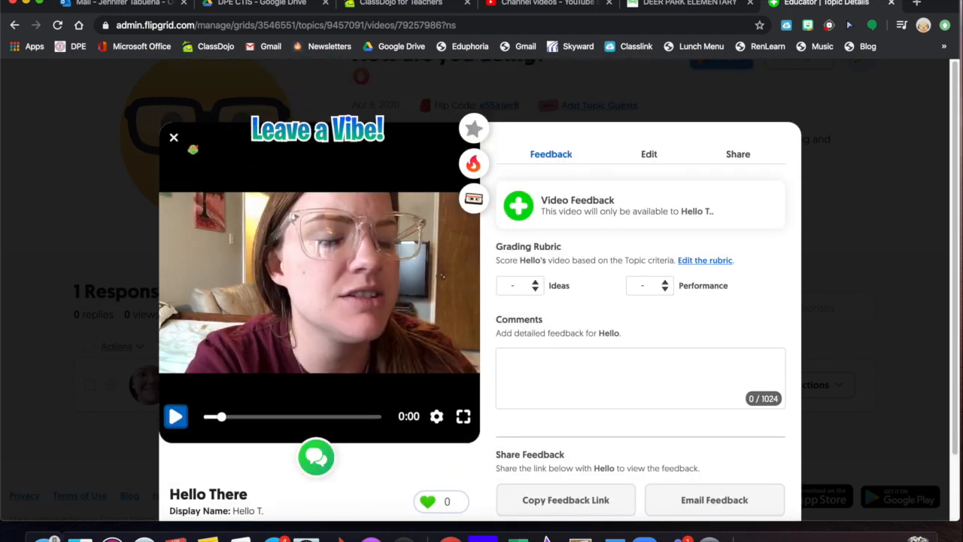
click(173, 135)
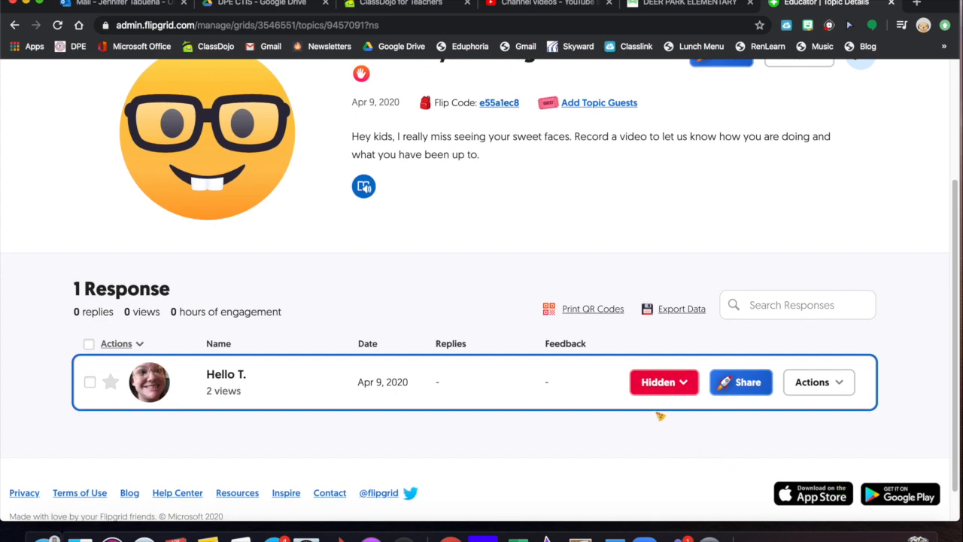
click(660, 386)
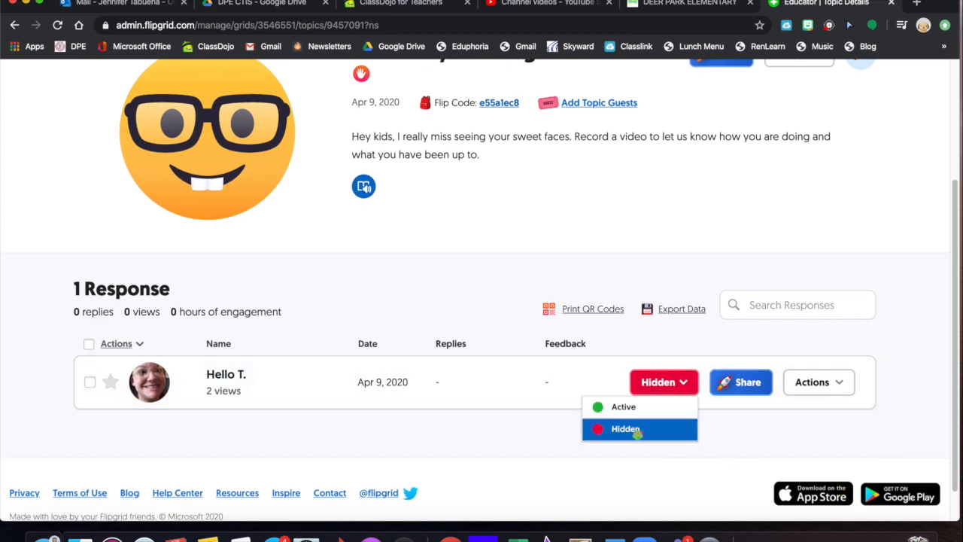
click(637, 408)
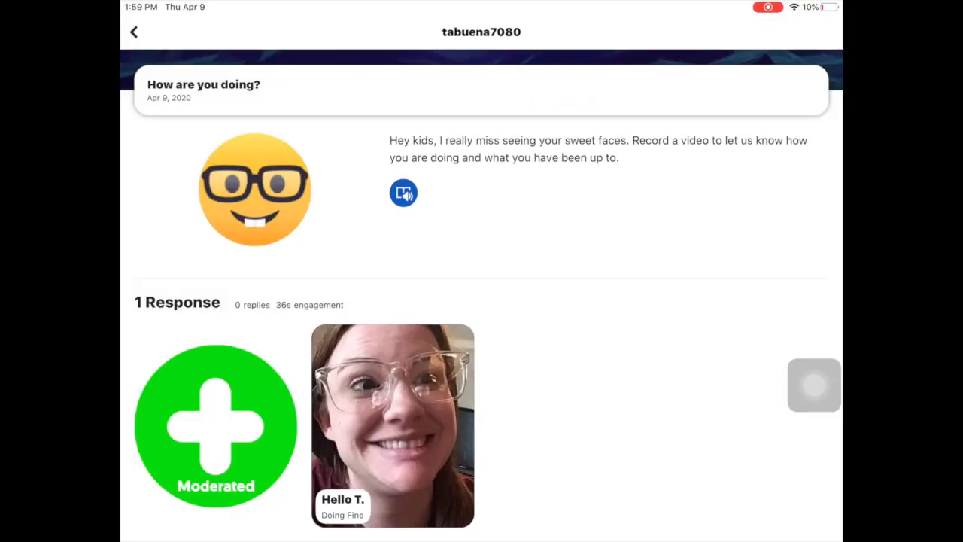
Step: Pull down to refresh 'How are you doing?' and confirm 2 Responses with 43s engagement
scroll(481, 295, up, 5)
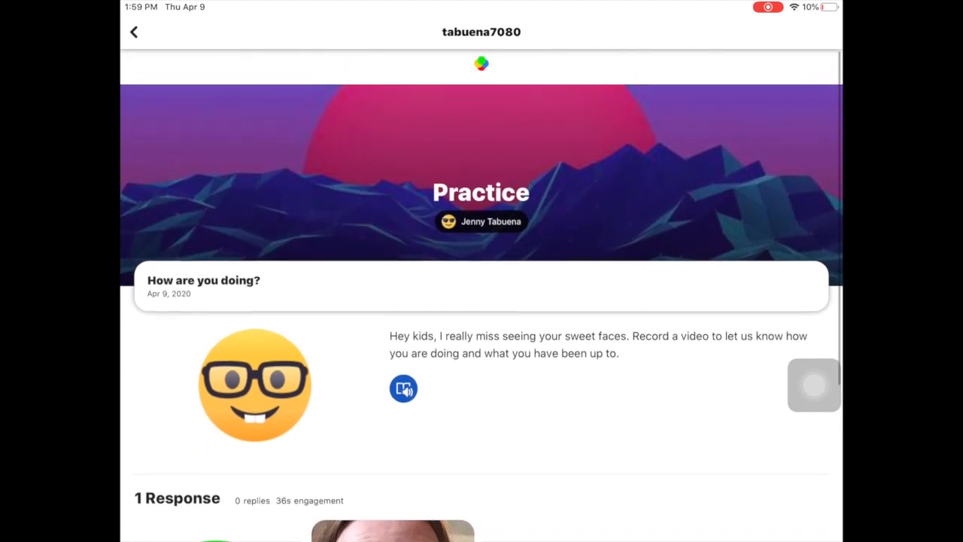
scroll(482, 295, down, 3)
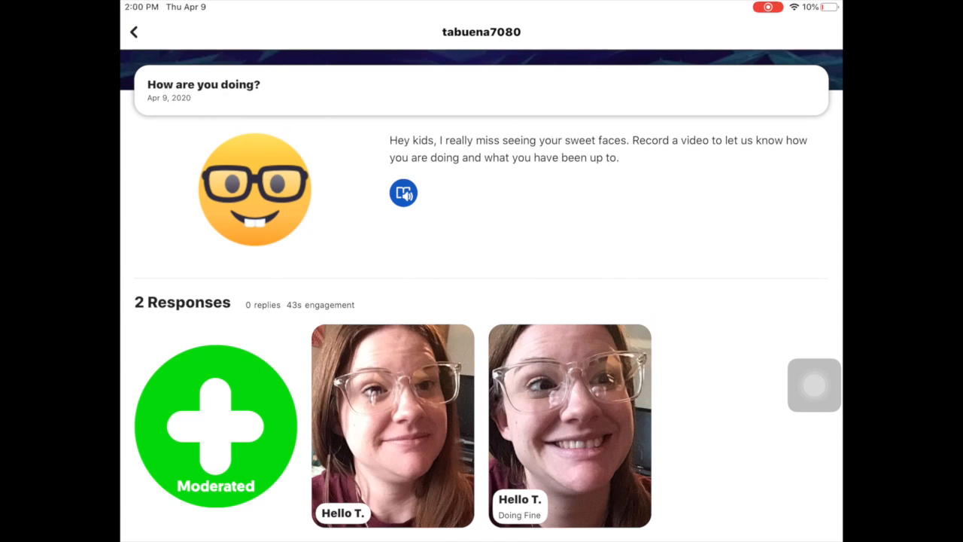
scroll(482, 295, up, 3)
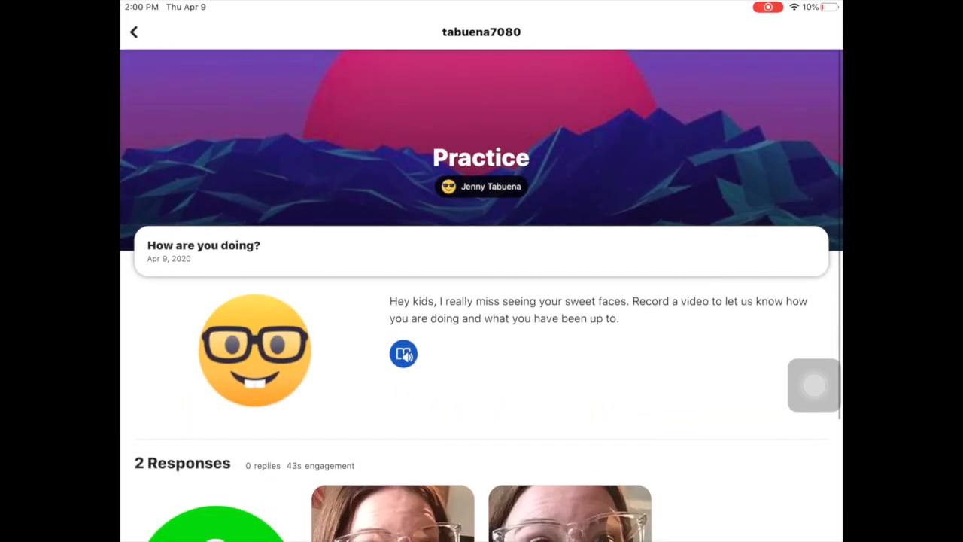